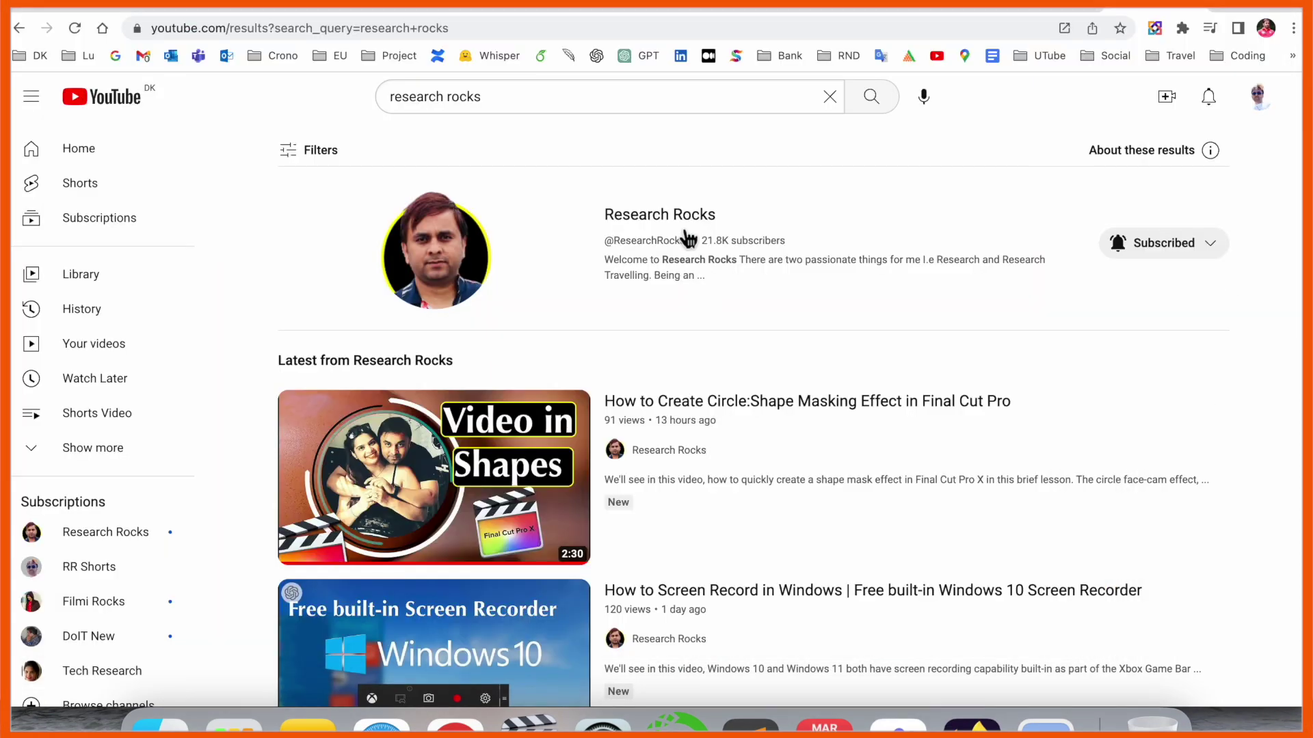
Open the Research Rocks YouTube channel page, then load the Google homepage in a new tab
{"action": "left_click", "coordinate": [688, 239]}
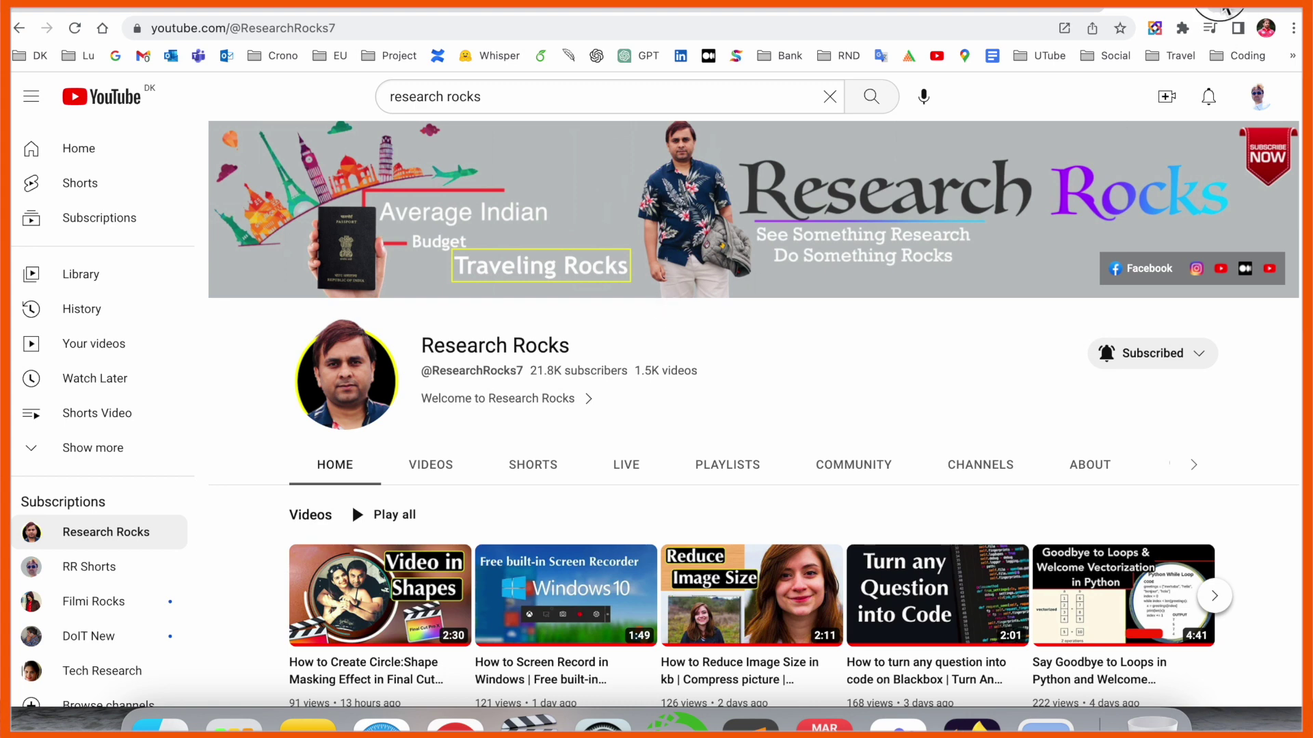
{"action": "left_click", "coordinate": [1227, 21]}
{"action": "left_click", "coordinate": [556, 415]}
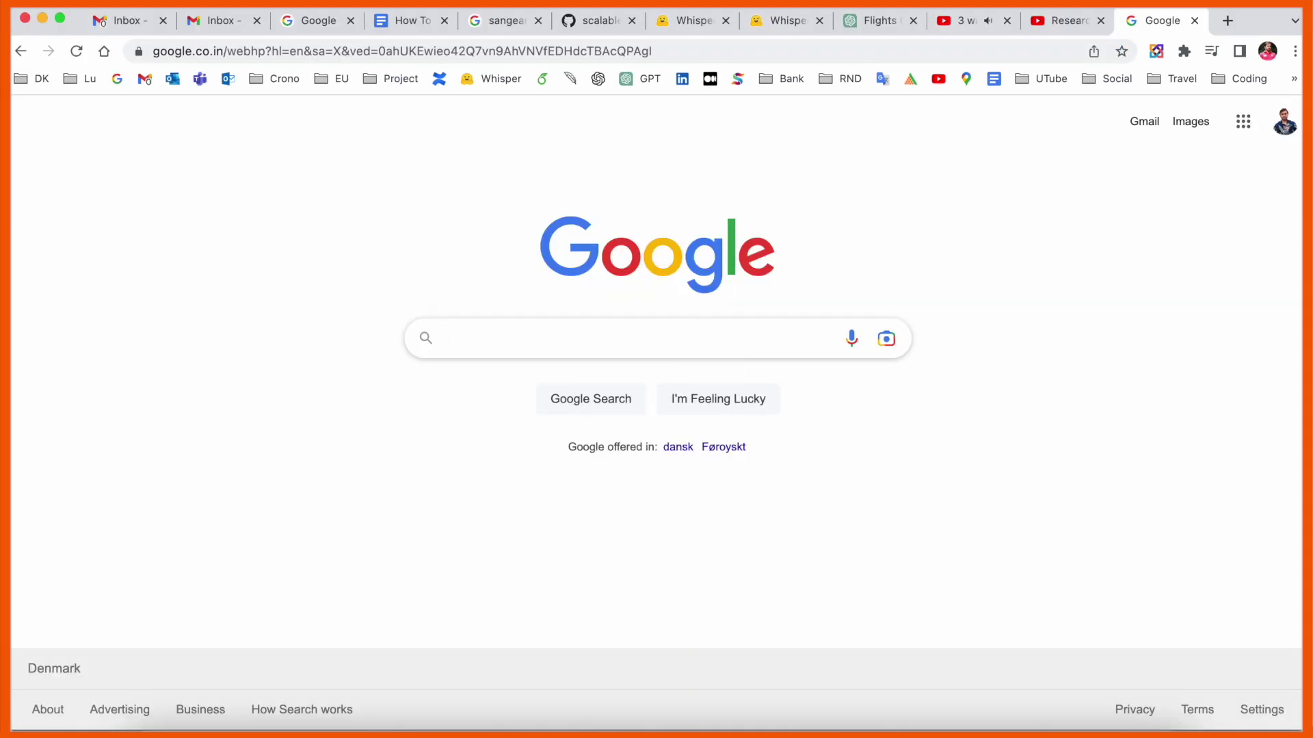
Search Google for poe.com and open the 'Poe - Fast, Helpful AI Chat' result
{"action": "type", "text": "poe.com"}
{"action": "key", "text": "Return"}
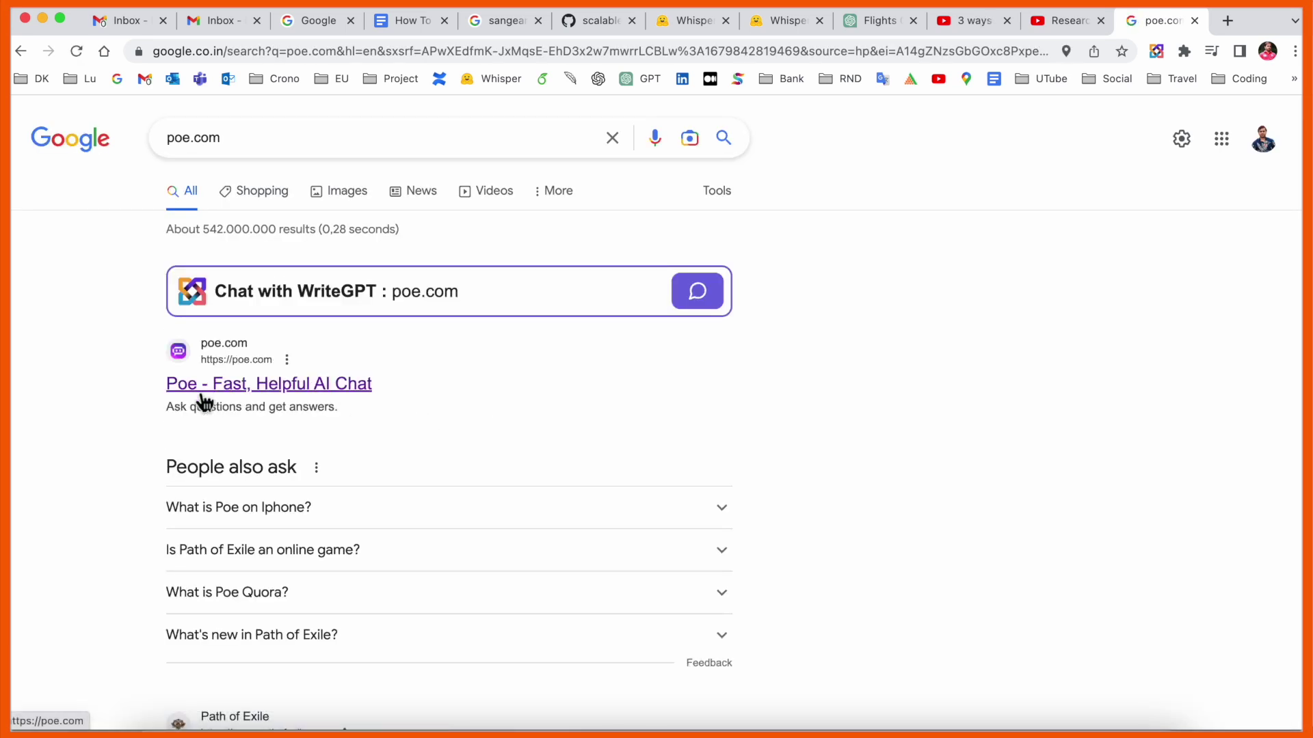
{"action": "left_click", "coordinate": [240, 401]}
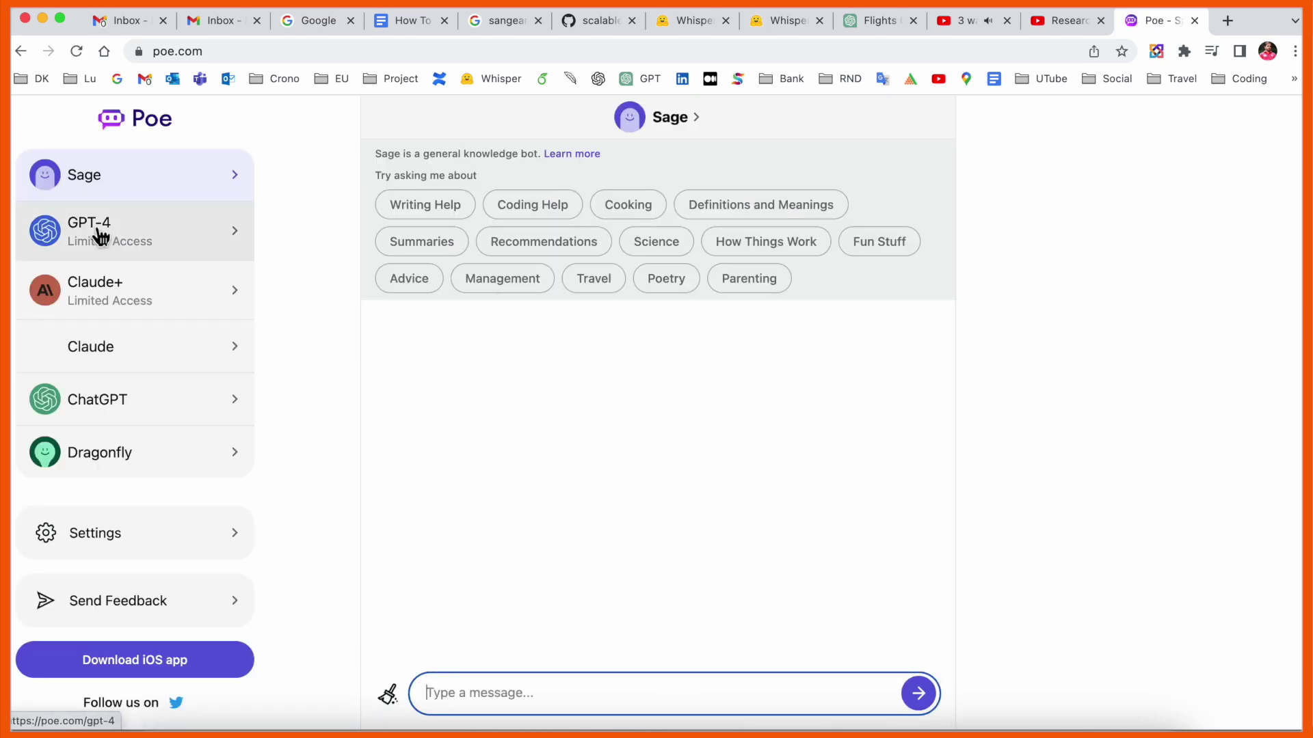
View Poe's GPT-4 and ChatGPT bots, then try the iOS app download and cancel the App Store prompt
{"action": "left_click", "coordinate": [126, 249]}
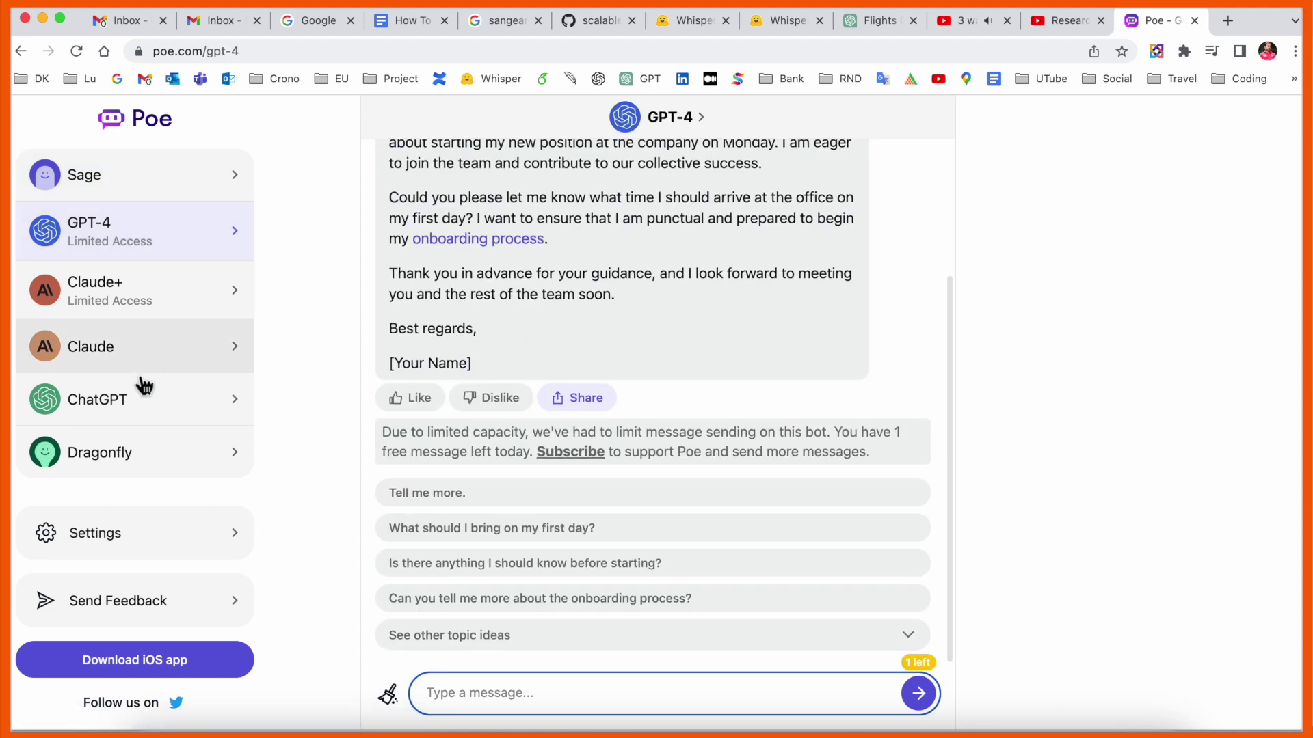
{"action": "left_click", "coordinate": [138, 409]}
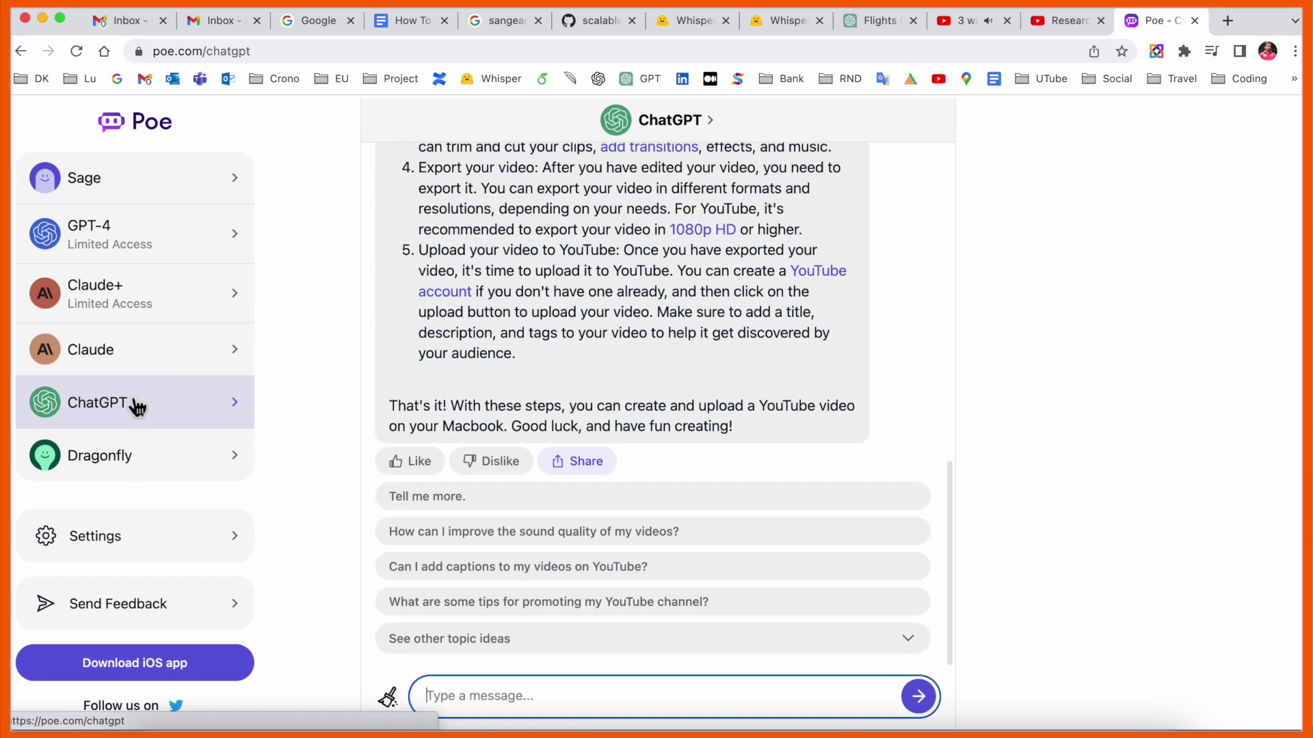
{"action": "left_click", "coordinate": [164, 664]}
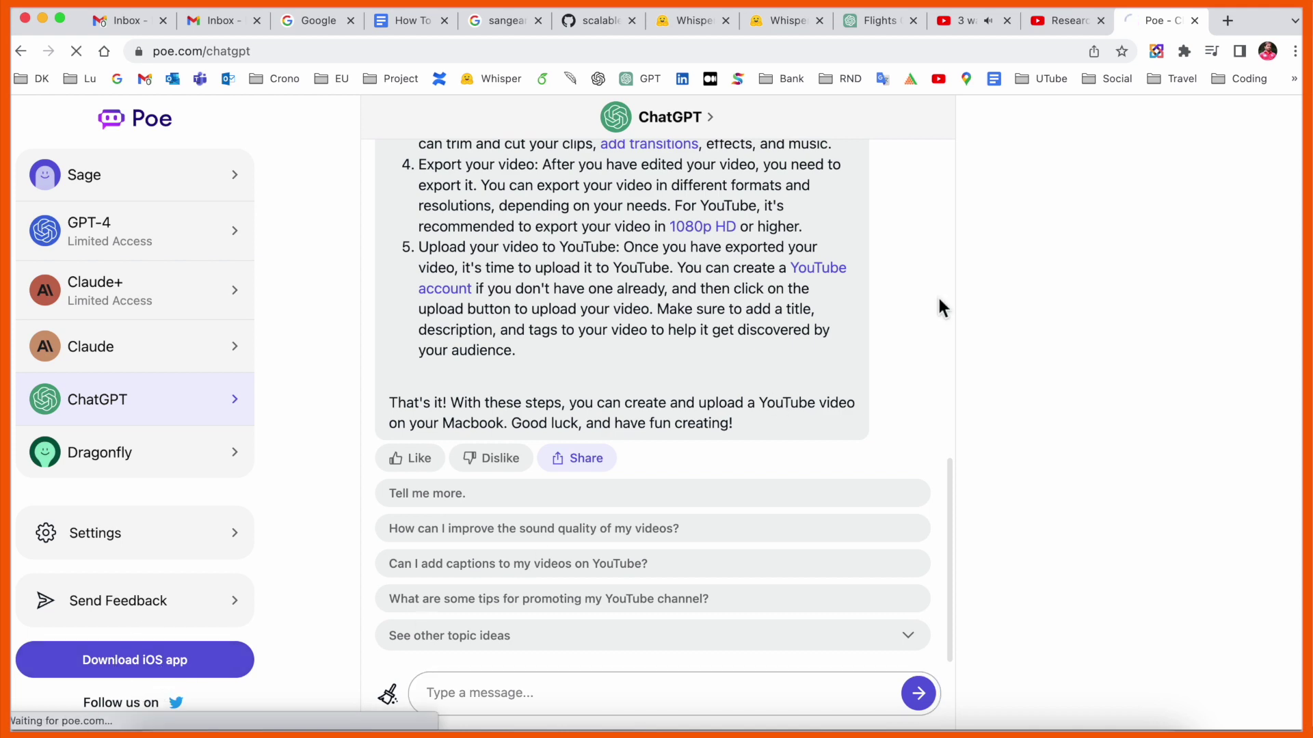
{"action": "left_click", "coordinate": [750, 201]}
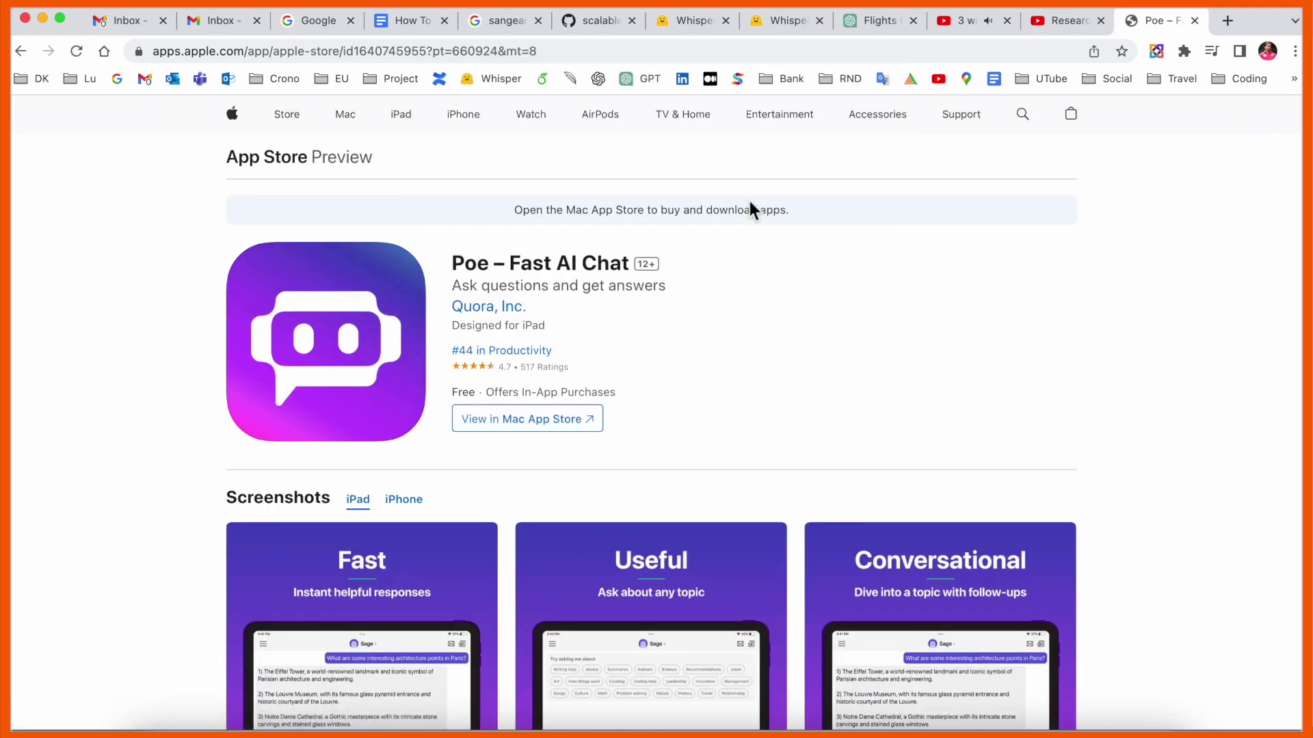
Return to Poe and reopen GPT-4 with its Writing Help suggestion
{"action": "left_click", "coordinate": [22, 56]}
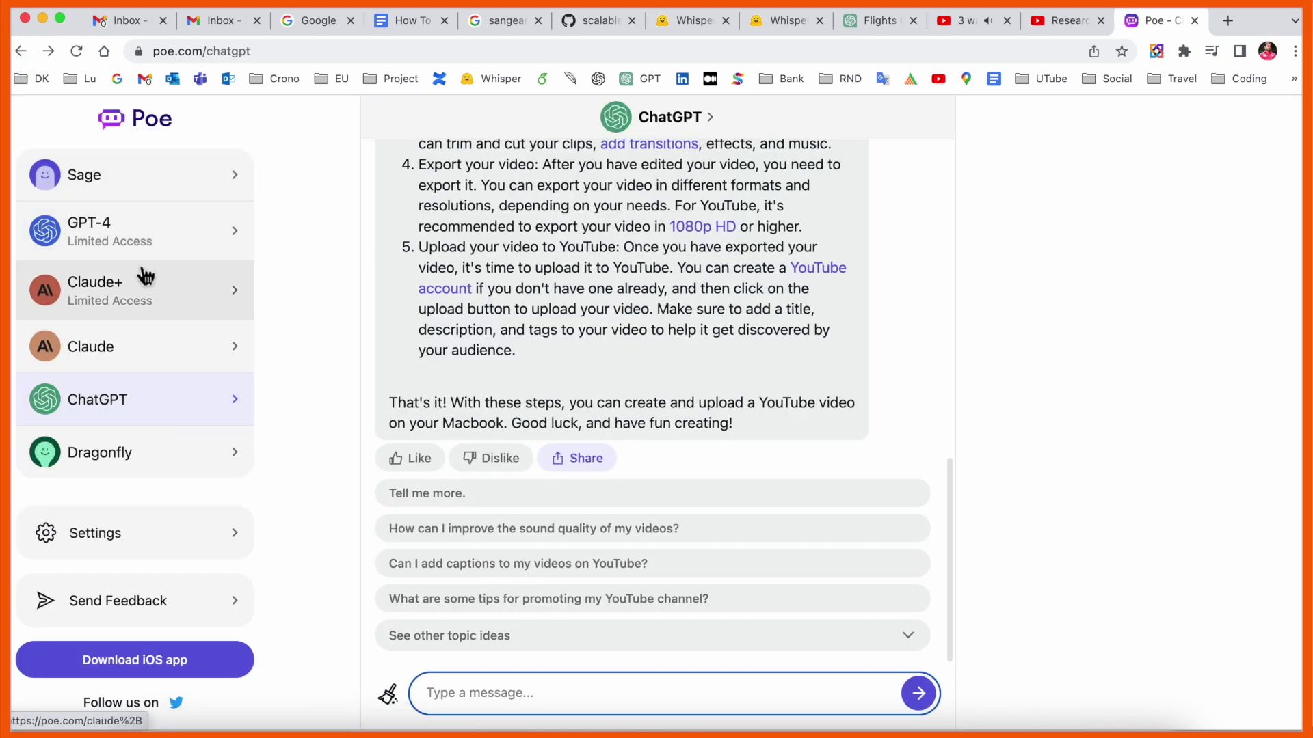
{"action": "left_click", "coordinate": [104, 246]}
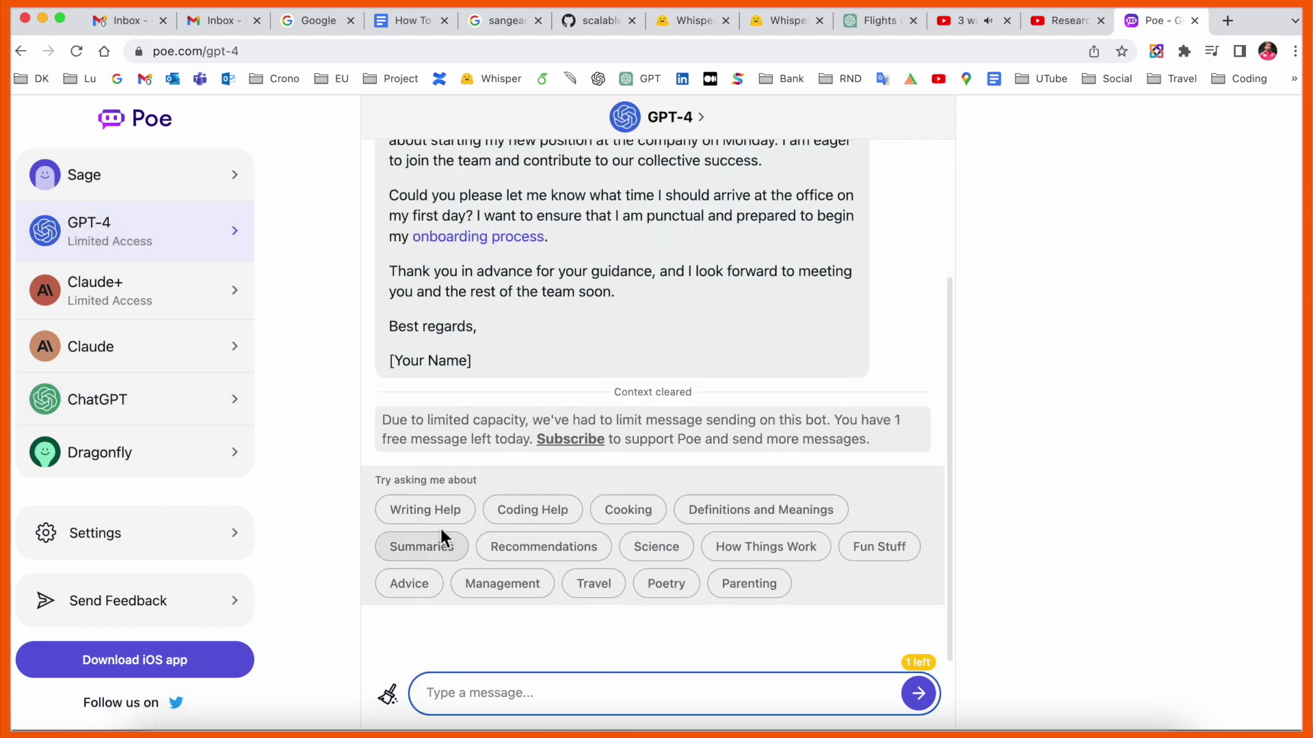
{"action": "left_click", "coordinate": [421, 510]}
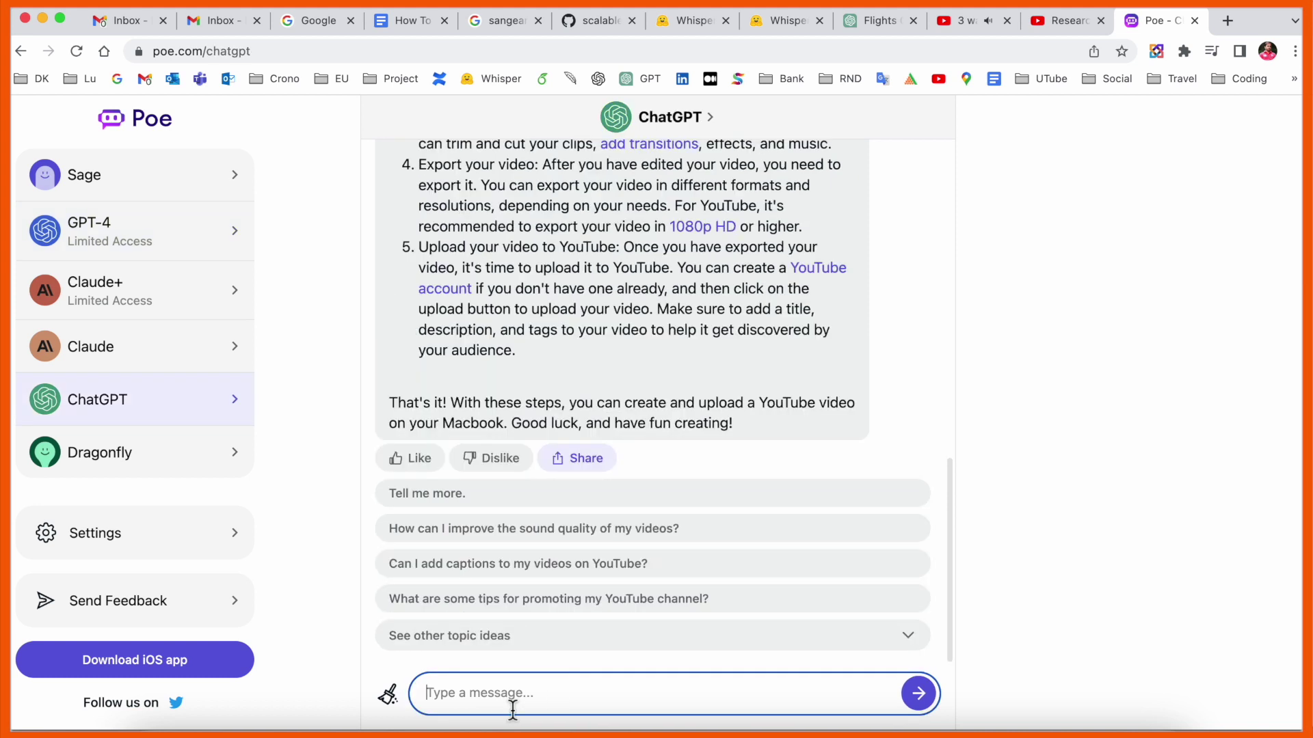
Ask ChatGPT 'How to make youtube video on mac' and review its step-by-step reply before launching Edge Dev
{"action": "type", "text": "How to make youtube video on mac"}
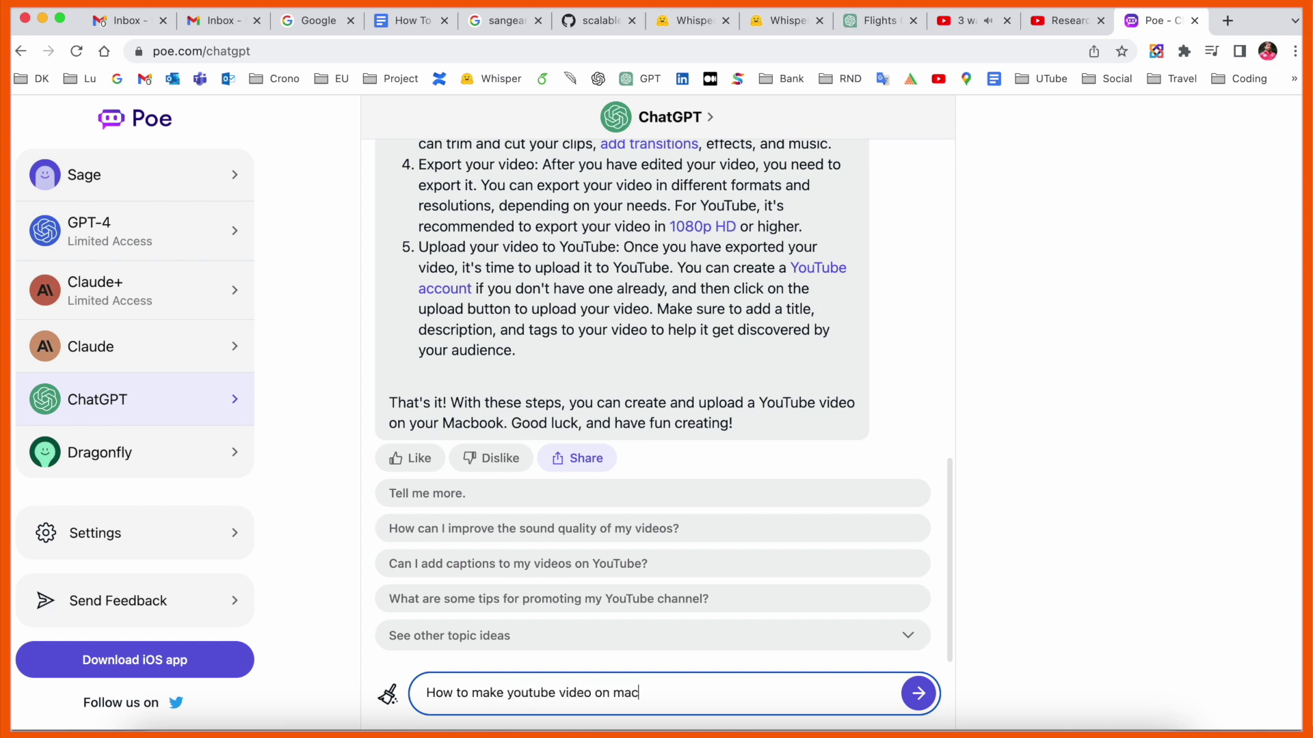
{"action": "key", "text": "Return"}
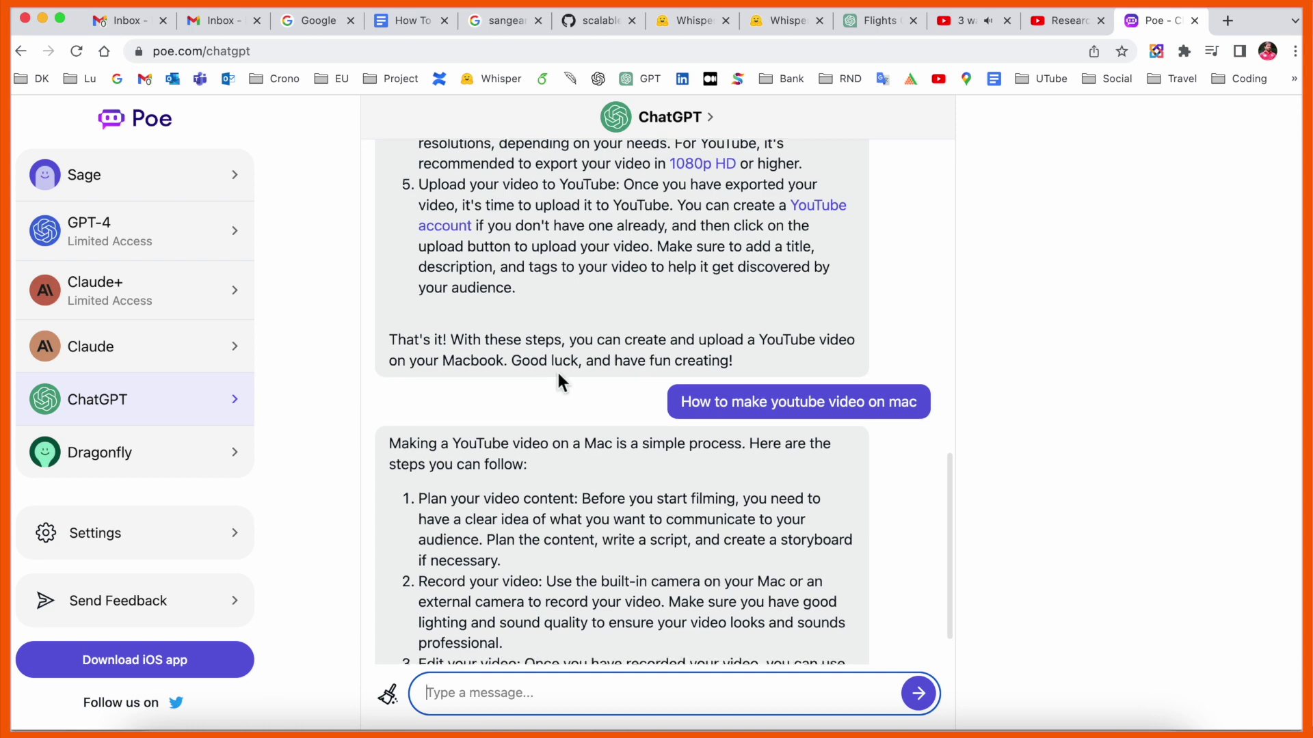
{"action": "scroll", "coordinate": [556, 376], "scroll_direction": "down", "scroll_amount": 3}
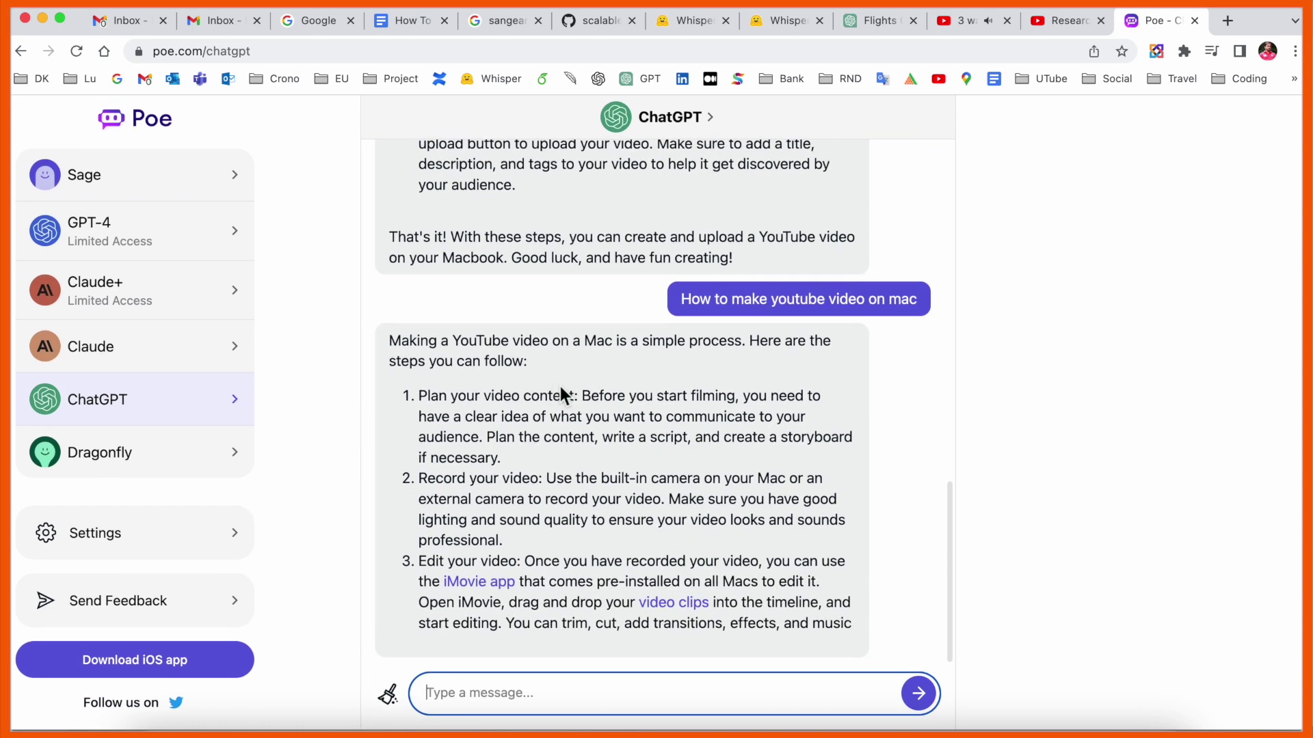
{"action": "left_click", "coordinate": [183, 54]}
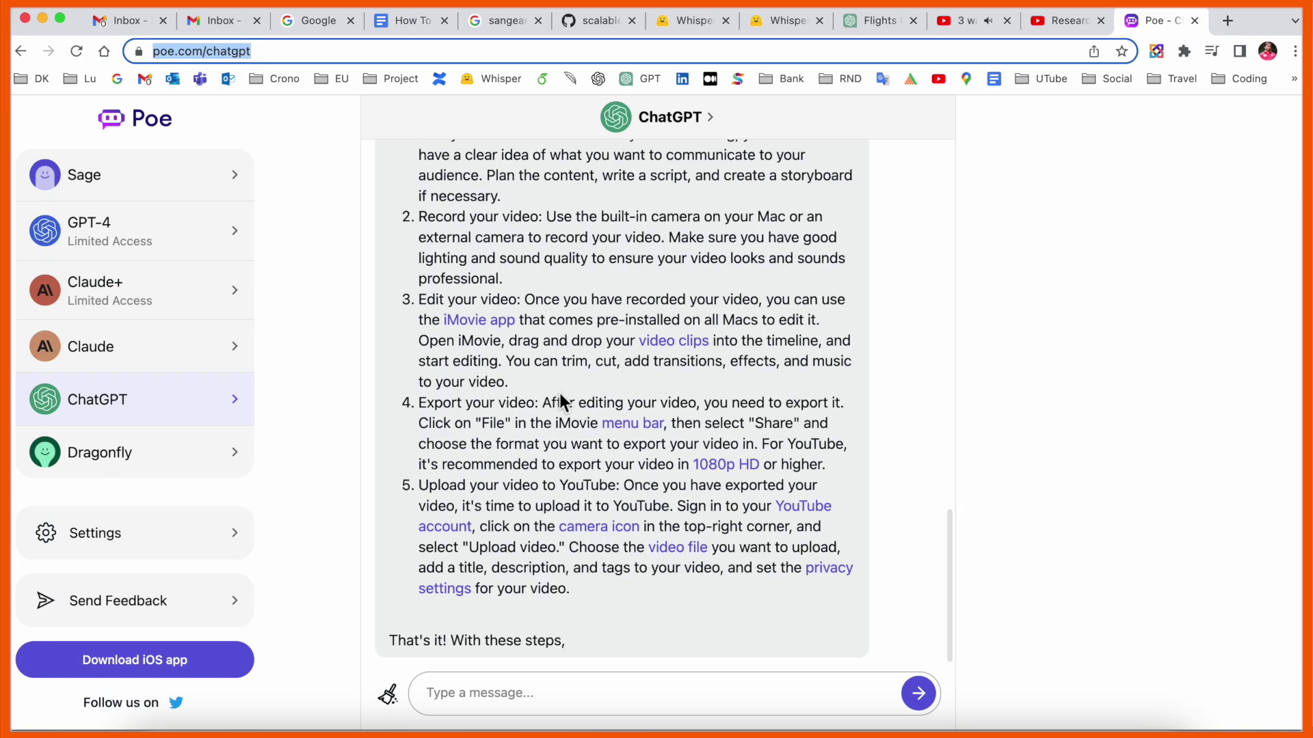
{"action": "left_click", "coordinate": [234, 726]}
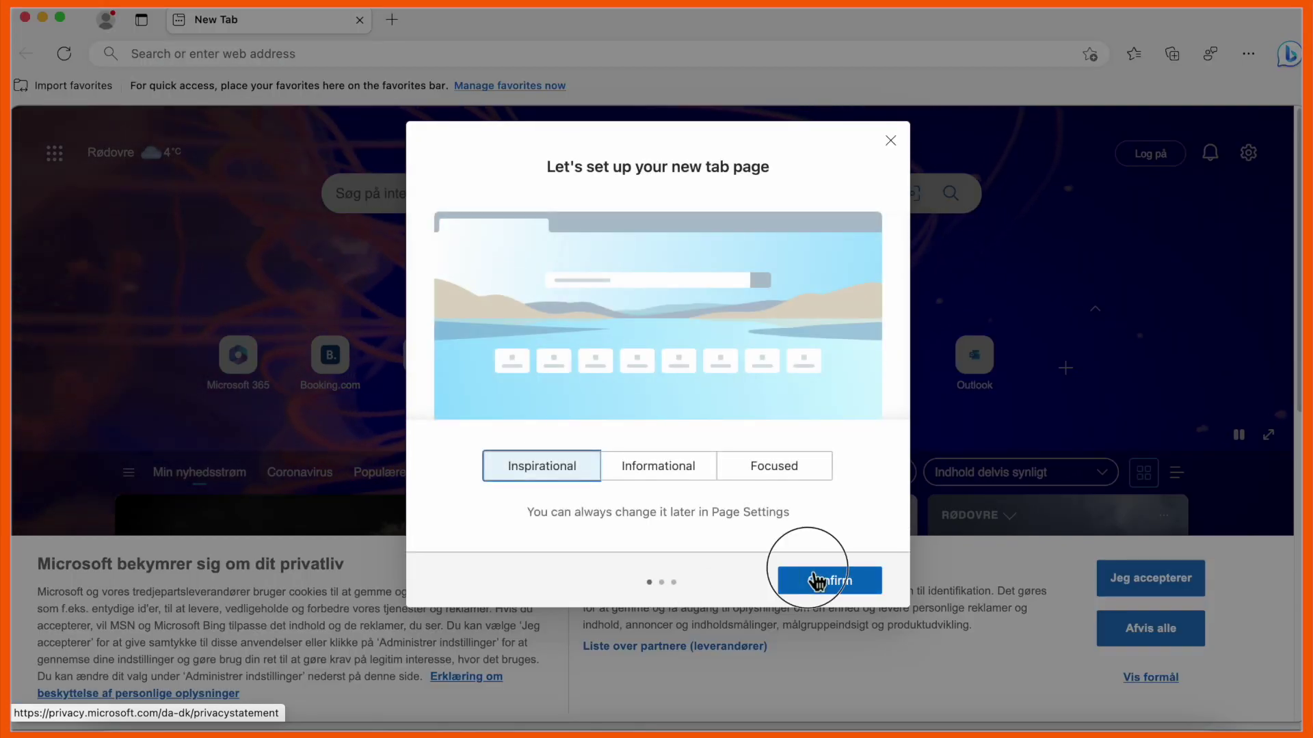
Confirm the new-tab setup and personalization prompts to reach the Edge Dev Channel welcome page
{"action": "left_click", "coordinate": [821, 581]}
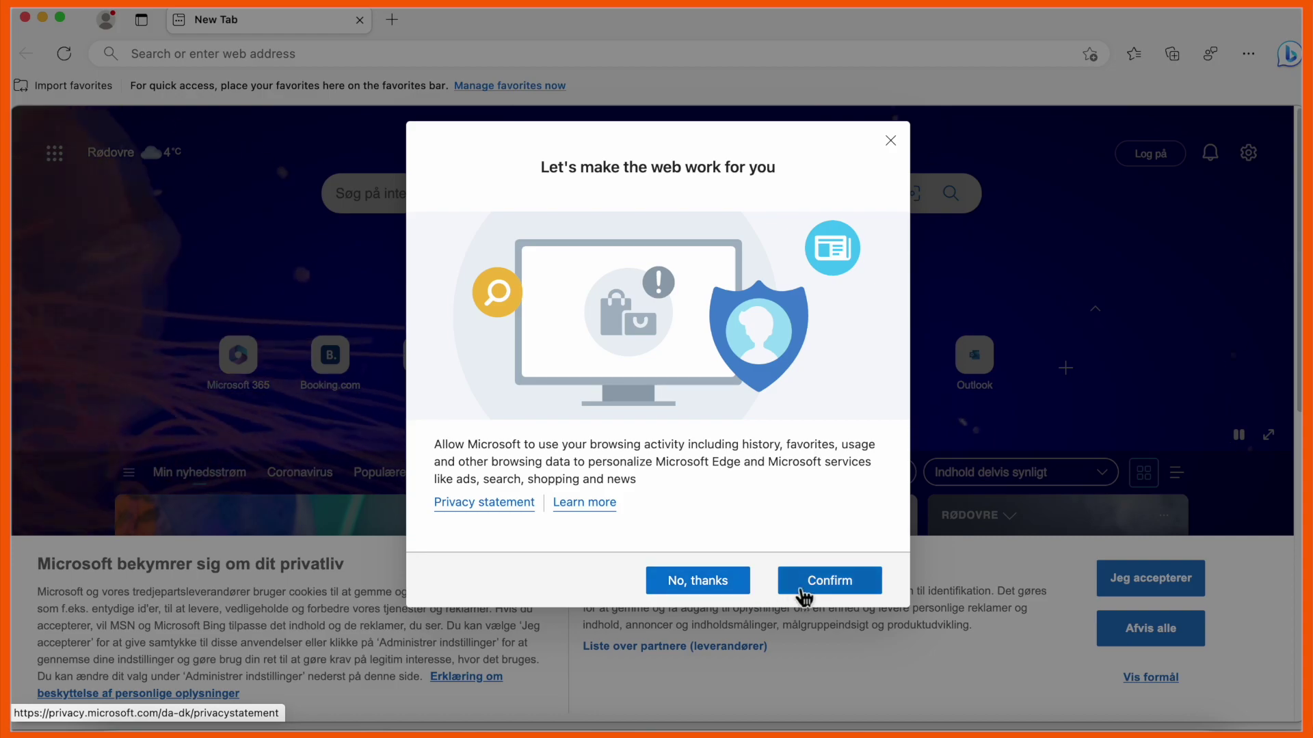
{"action": "left_click", "coordinate": [797, 588]}
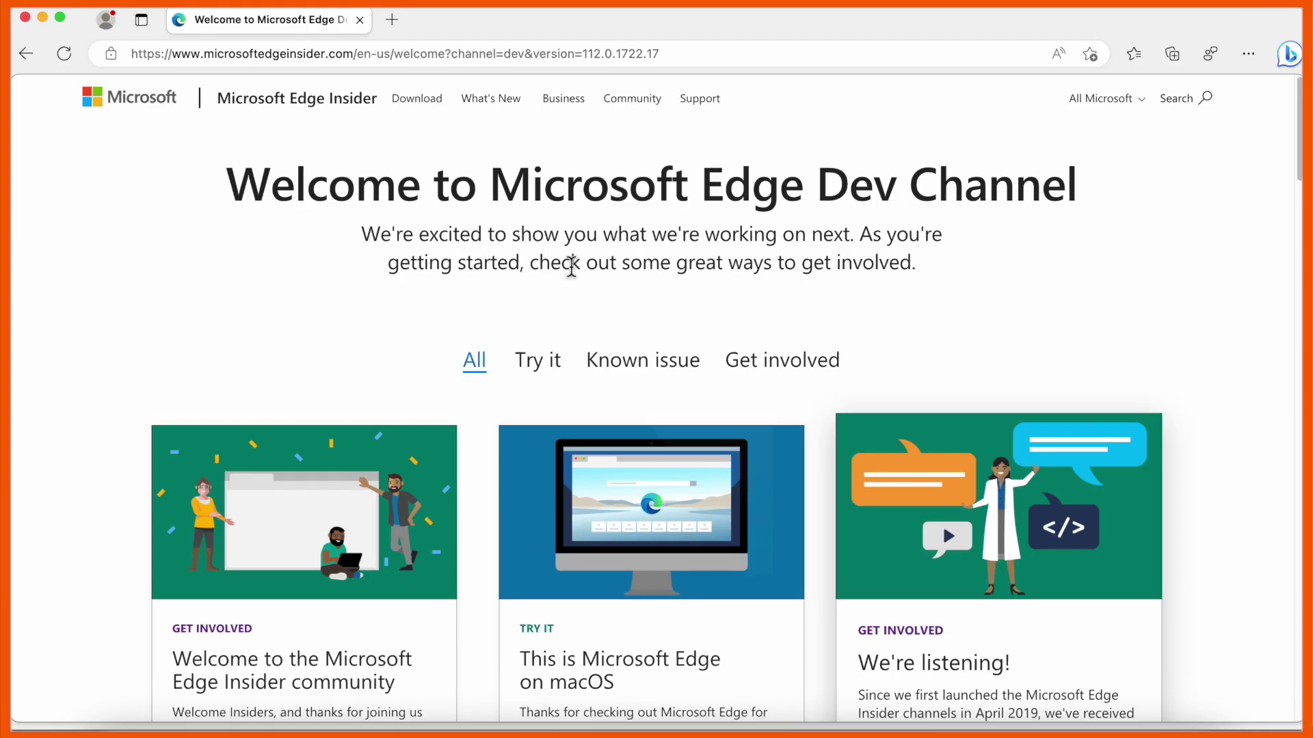
Open the Bing sidebar pane, accept its cookies, and begin signing in to chat
{"action": "left_click", "coordinate": [1287, 61]}
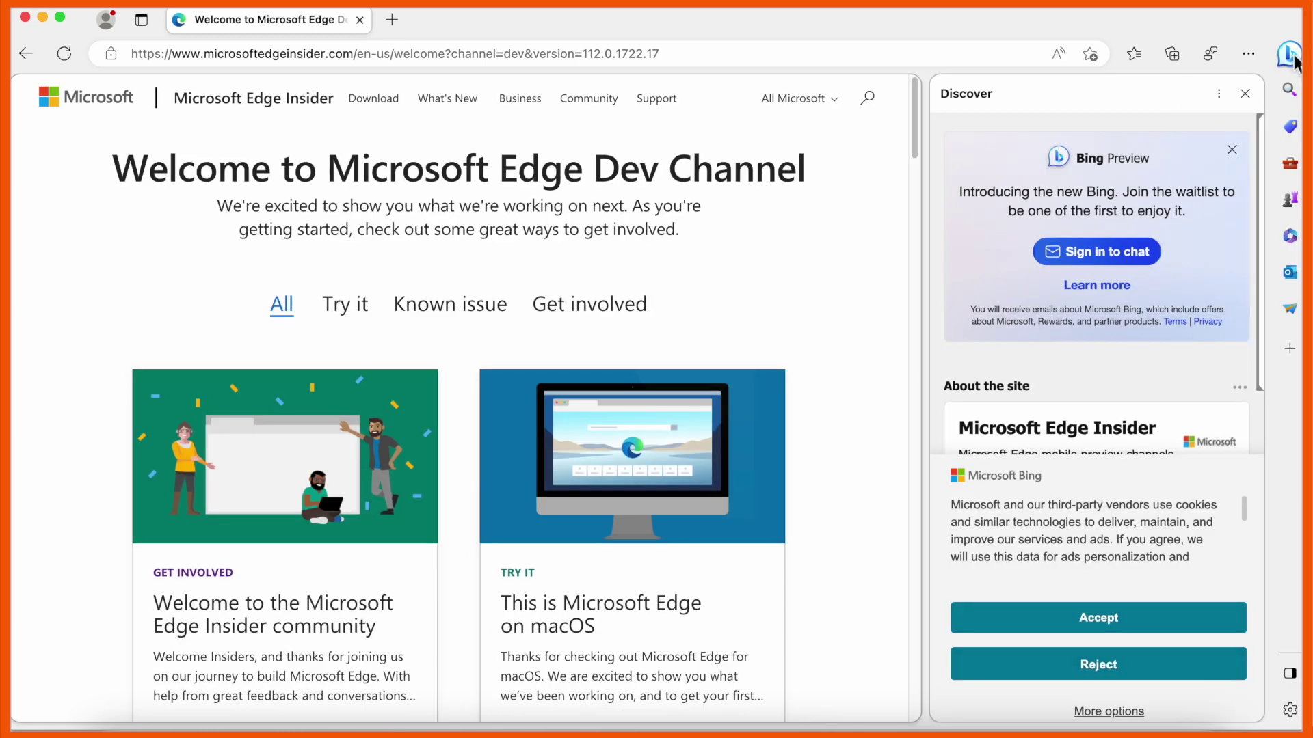
{"action": "left_click", "coordinate": [1109, 620]}
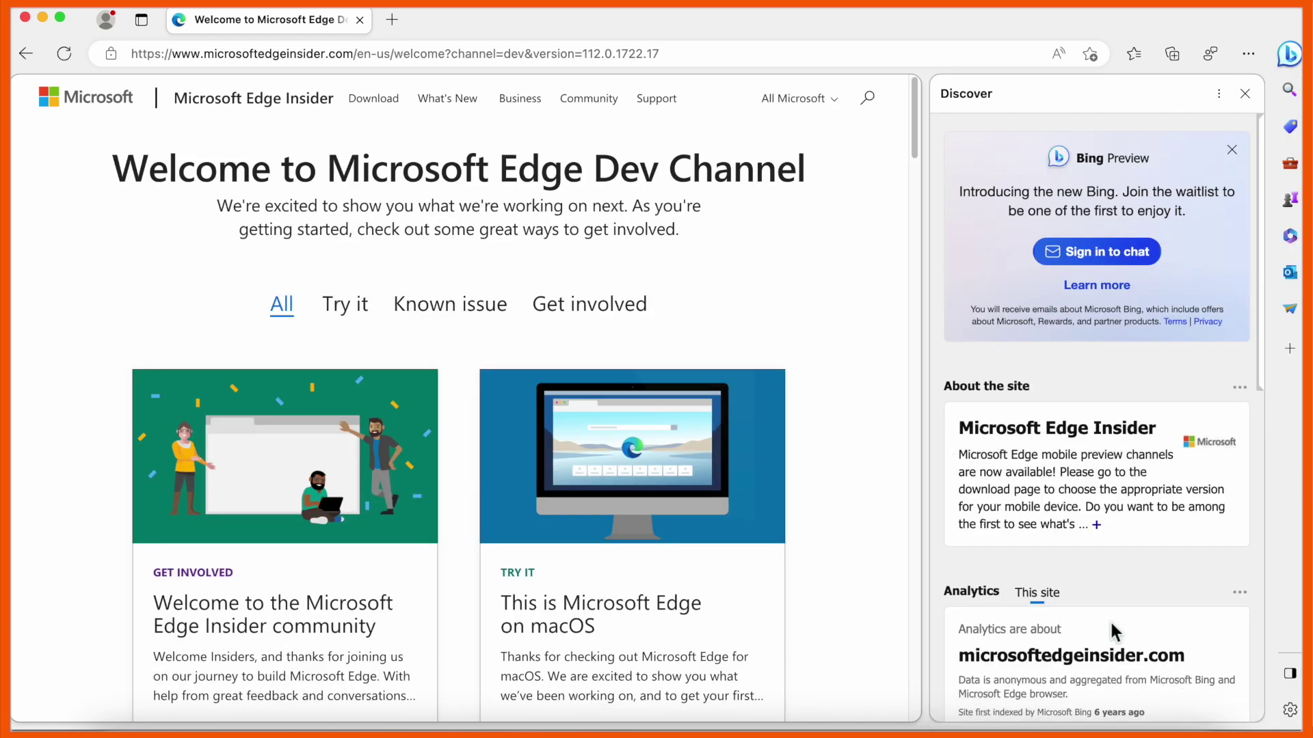
{"action": "left_click", "coordinate": [1093, 253]}
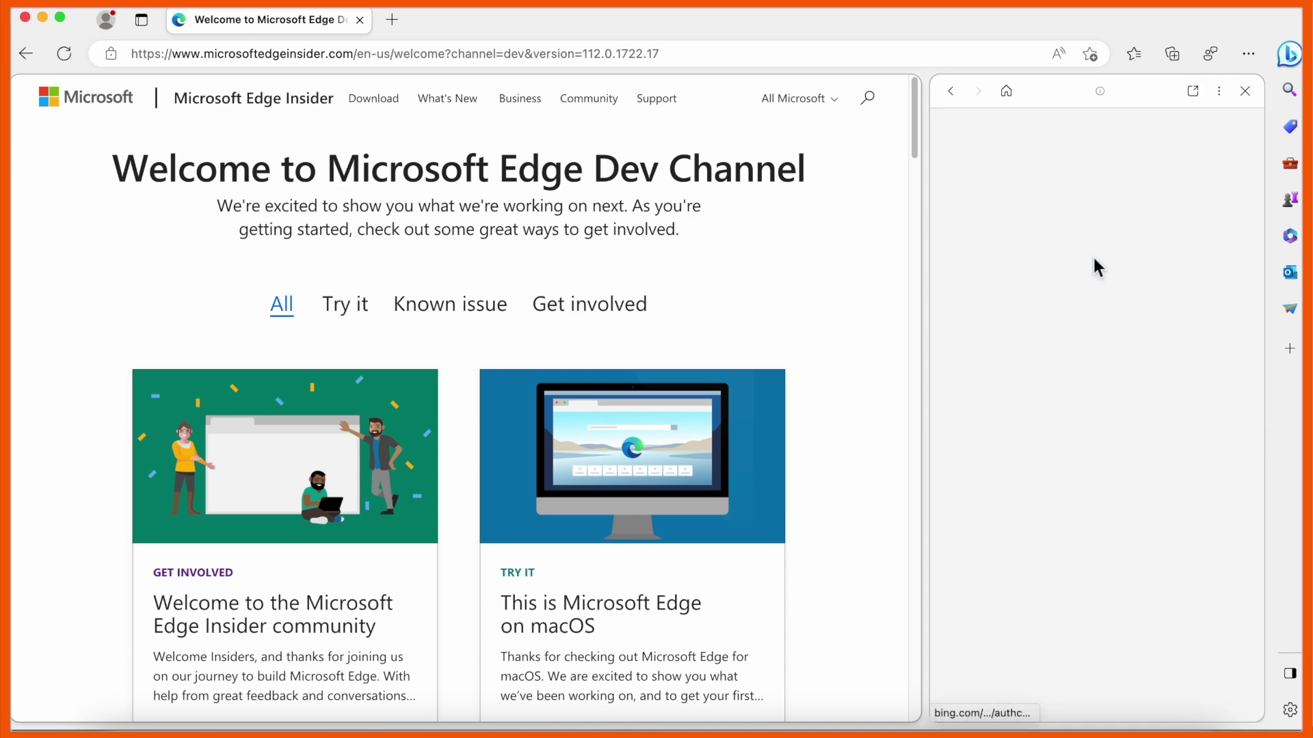
Sign in with the account e-mail and password, then close the browser sign-in popup
{"action": "left_click", "coordinate": [1044, 357]}
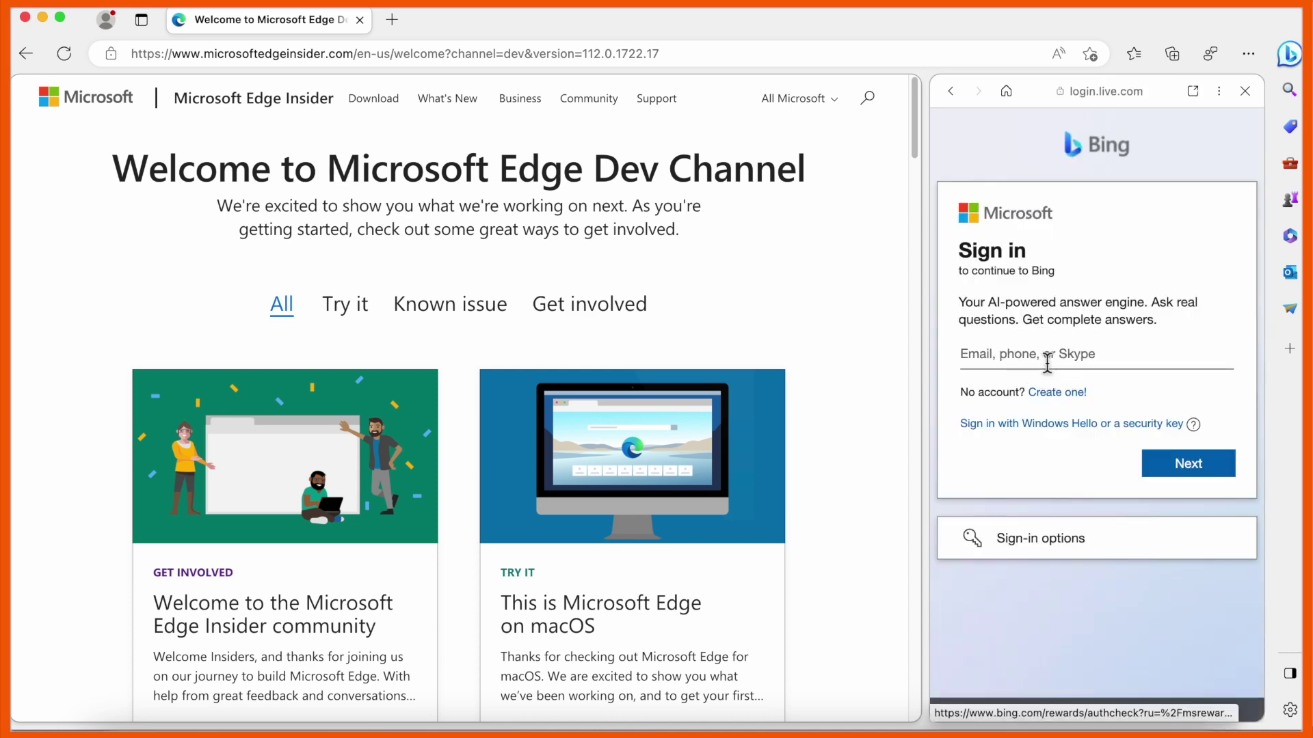
{"action": "key", "text": "Return"}
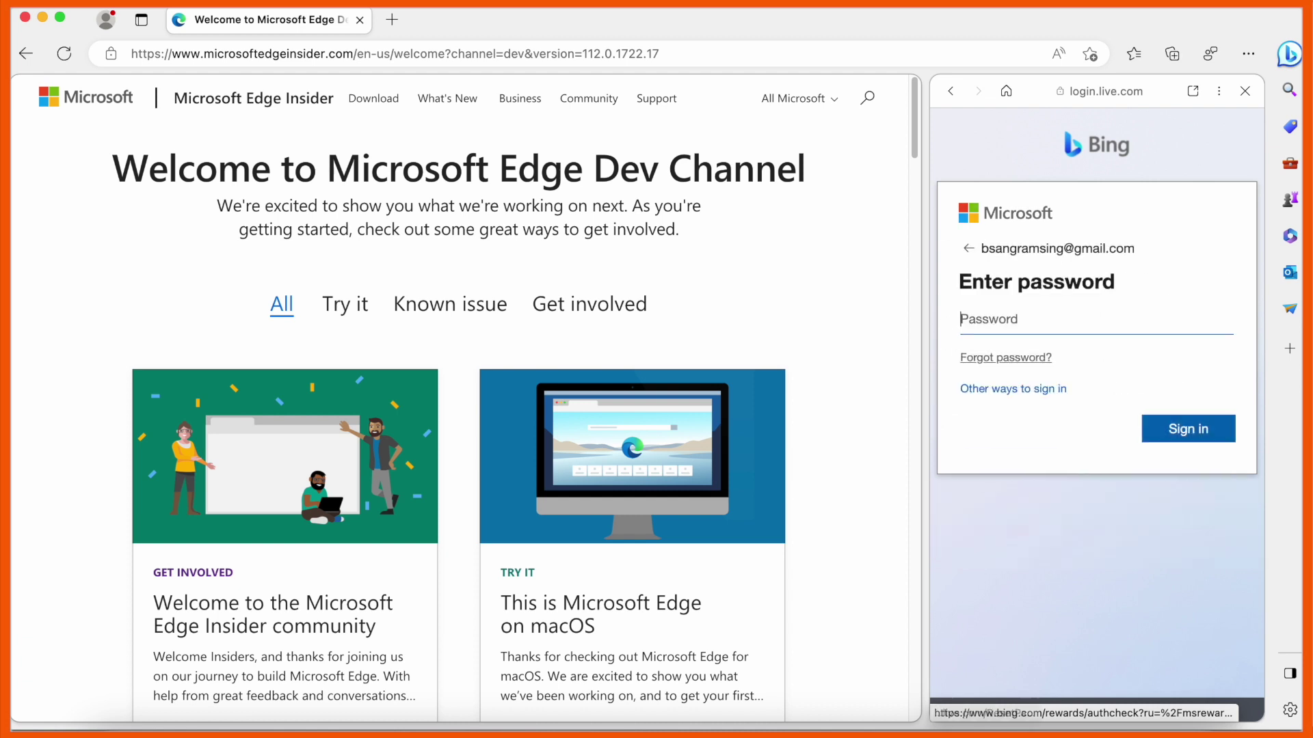
{"action": "type", "text": "•••••••••"}
{"action": "key", "text": "Return"}
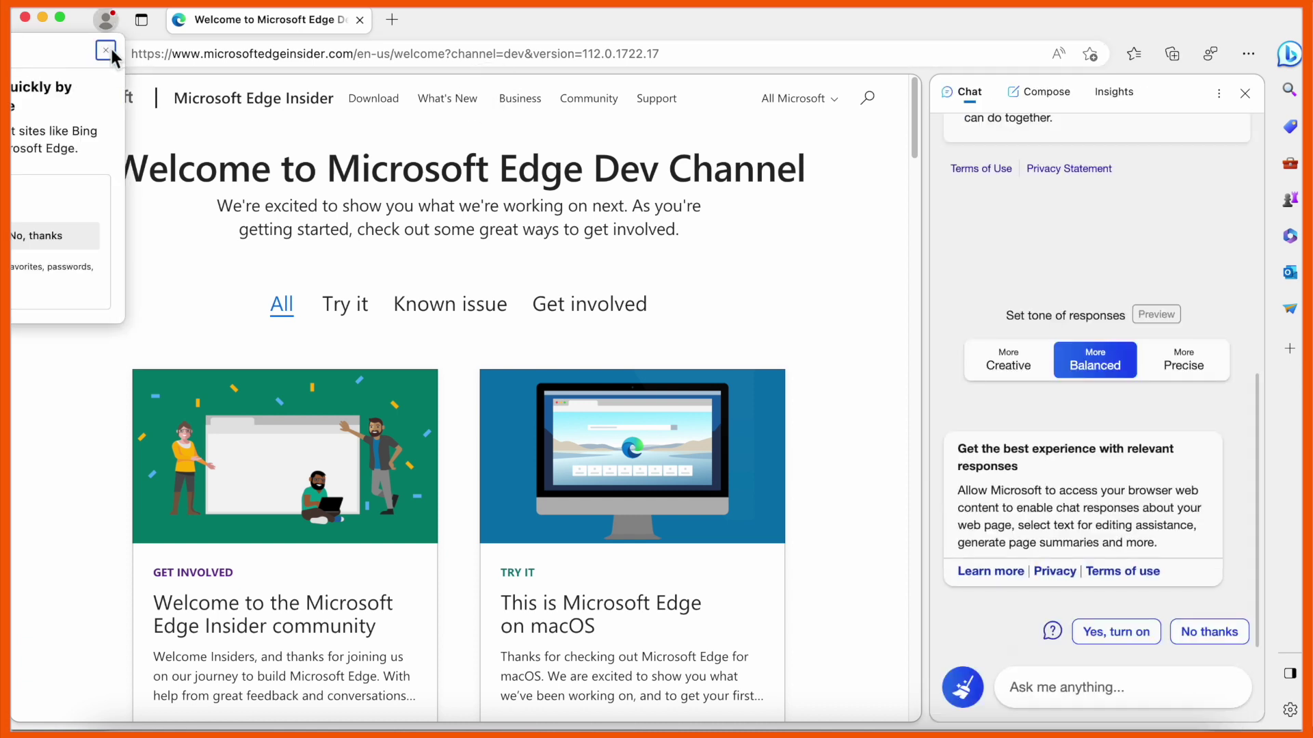
{"action": "left_click", "coordinate": [106, 50]}
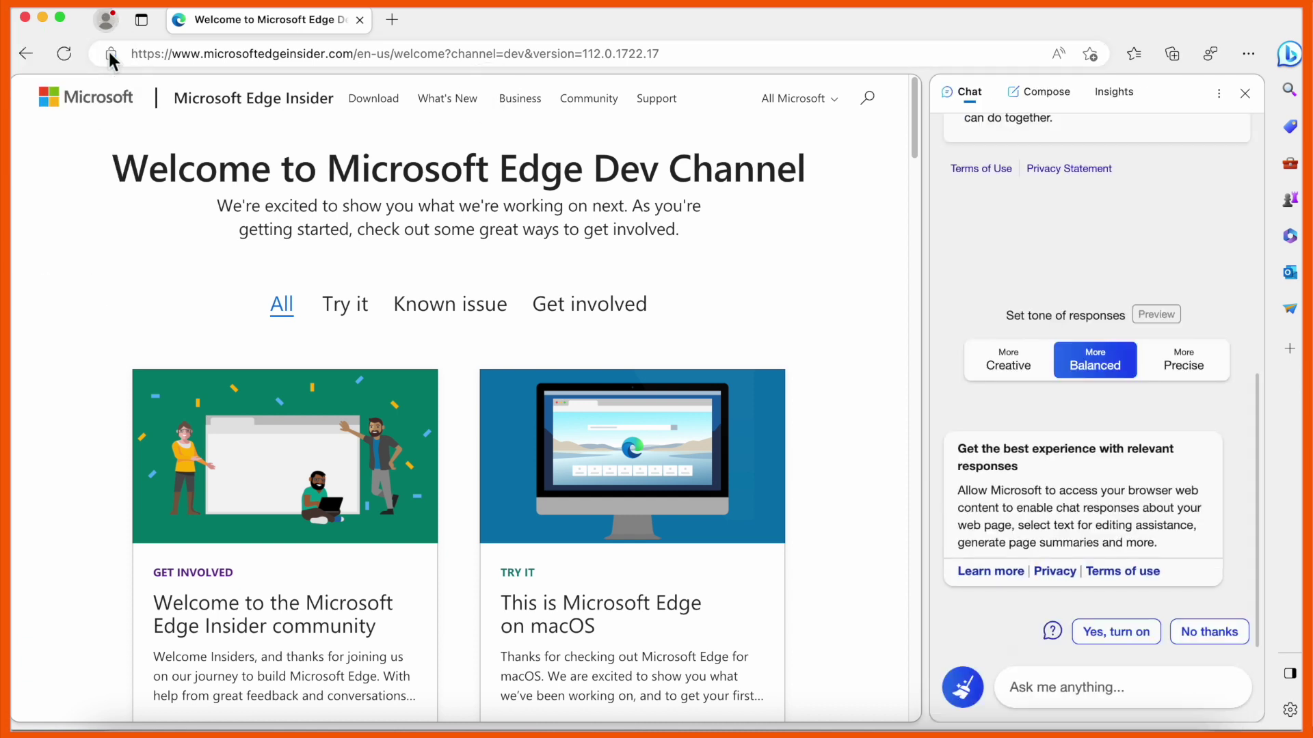
Let Bing Chat use page content and ask 'How to make youtube video on mac', reviewing the iMovie answer
{"action": "left_click", "coordinate": [1117, 632]}
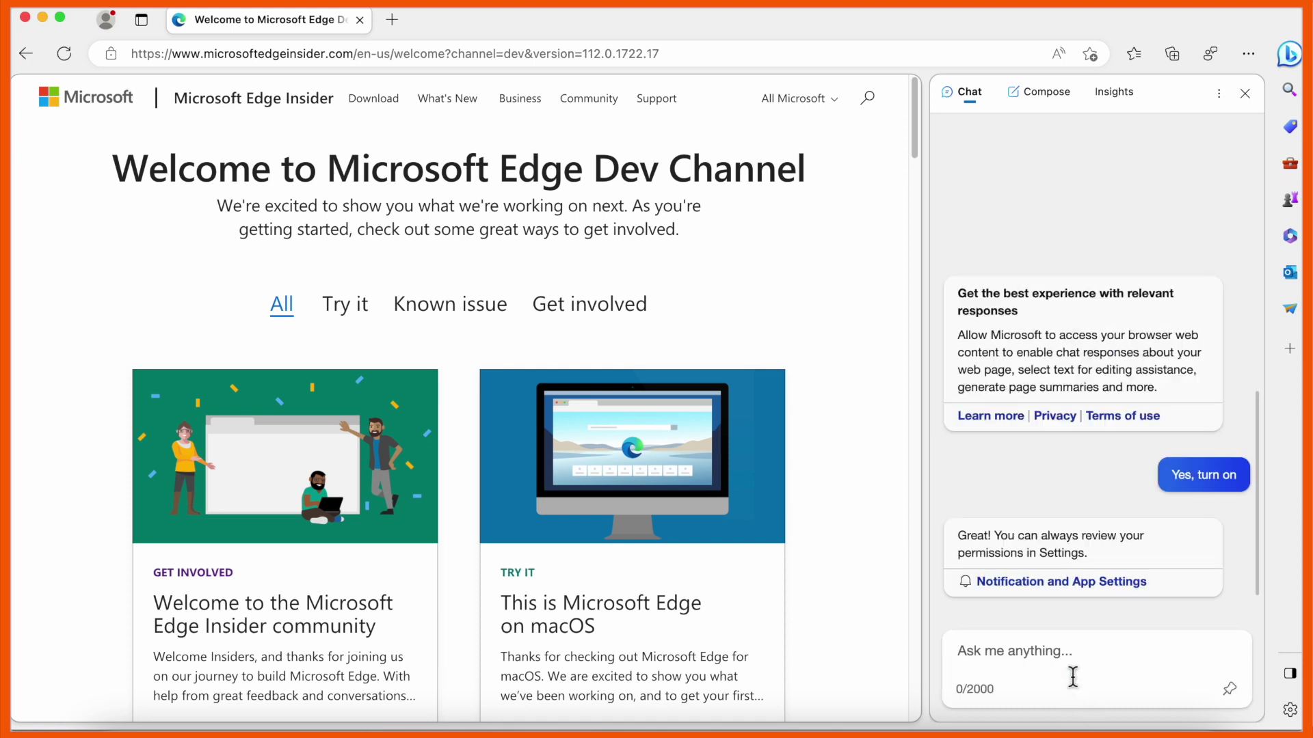
{"action": "type", "text": "How to"}
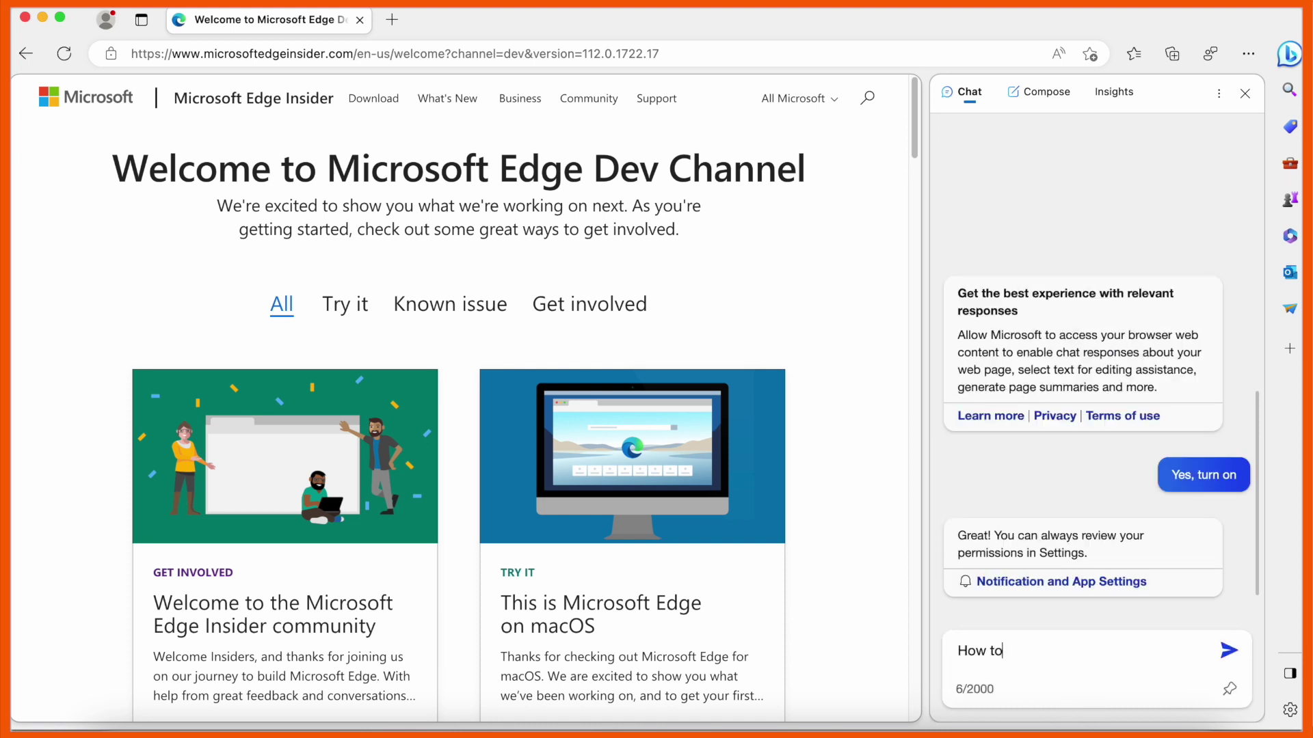
{"action": "type", "text": " make youtube video on mac"}
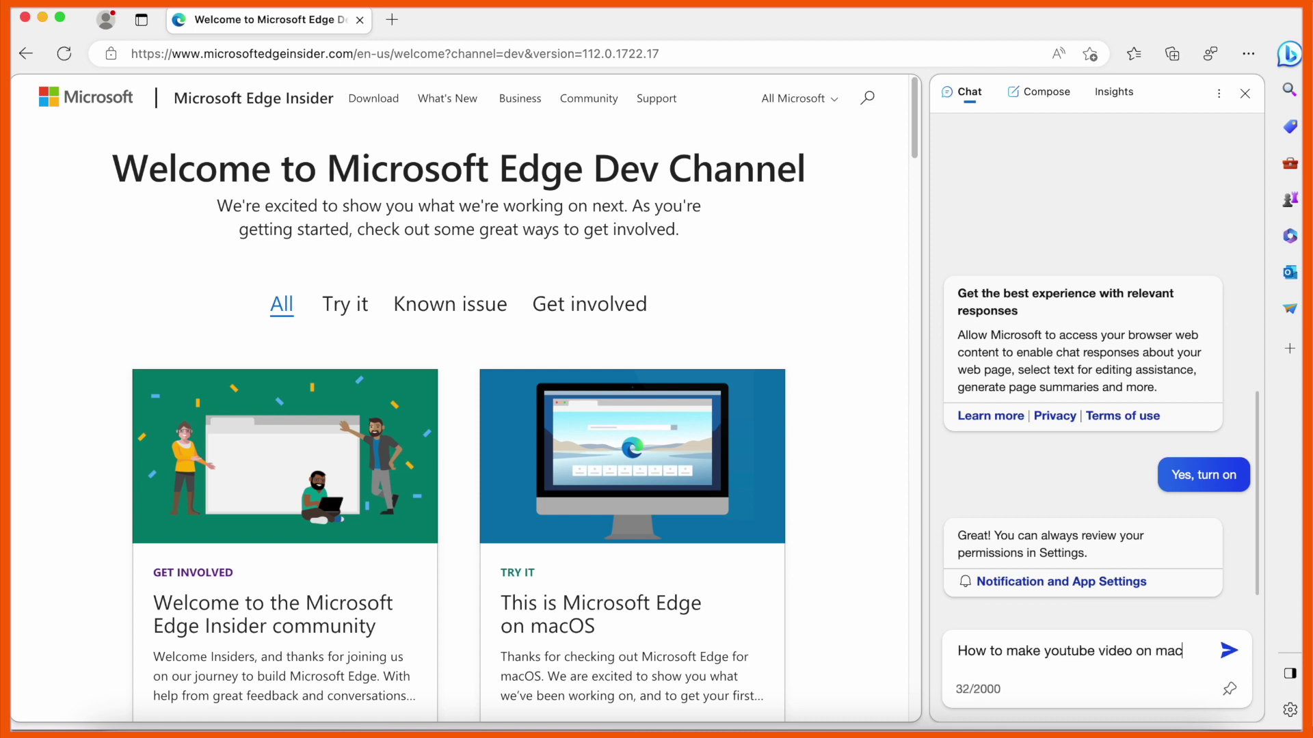
{"action": "key", "text": "Return"}
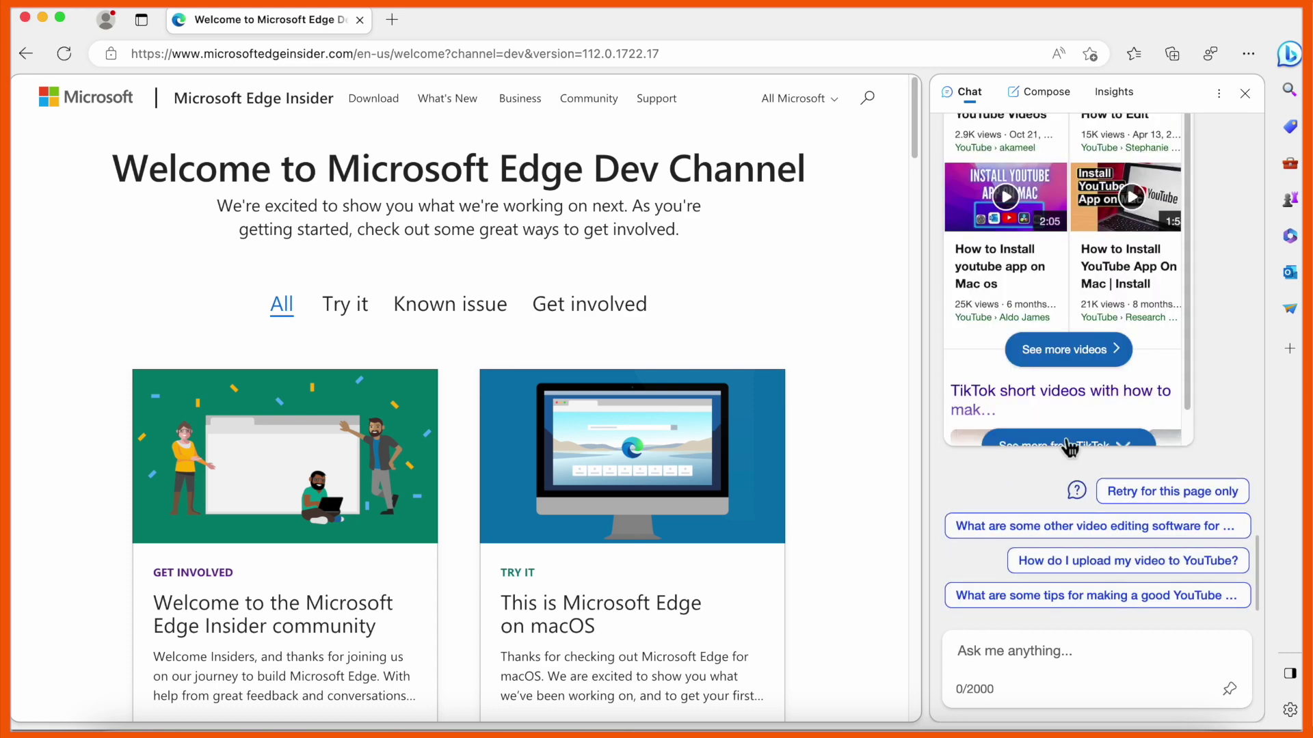
{"action": "scroll", "coordinate": [1068, 437], "scroll_direction": "up", "scroll_amount": 5}
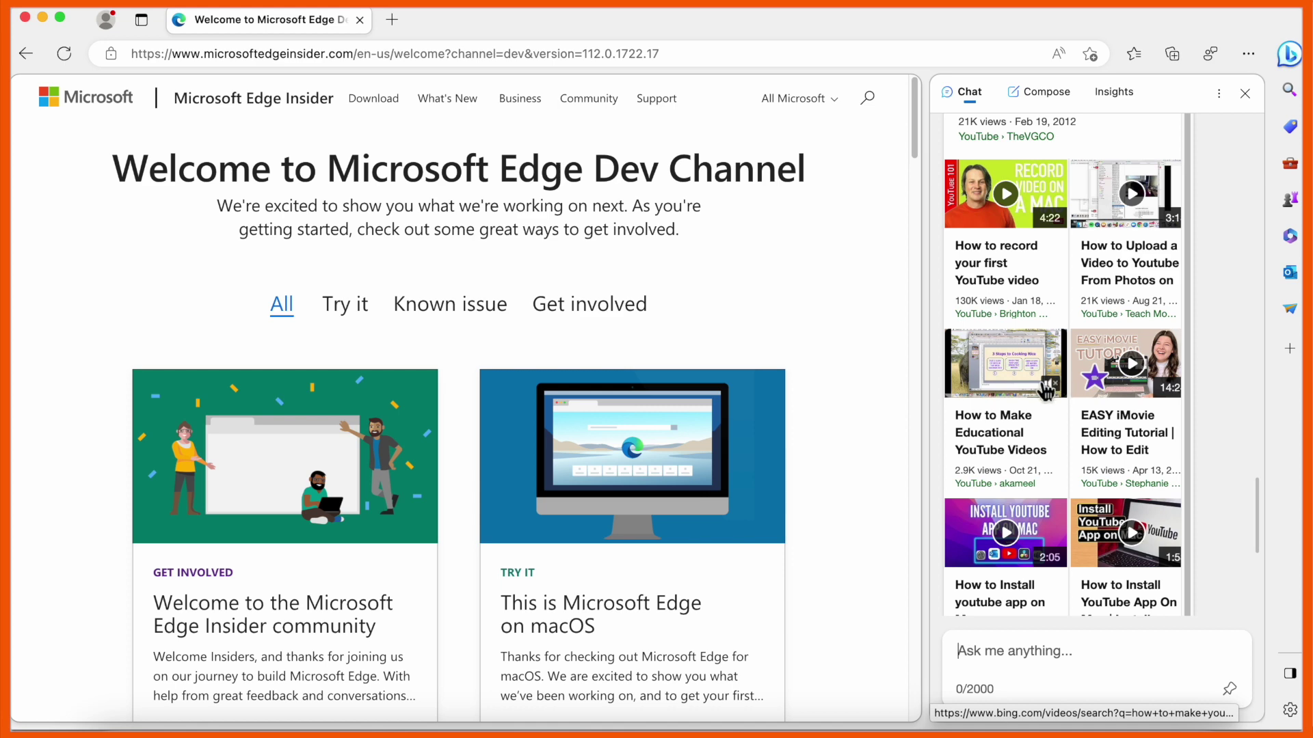
{"action": "scroll", "coordinate": [1045, 391], "scroll_direction": "up", "scroll_amount": 6}
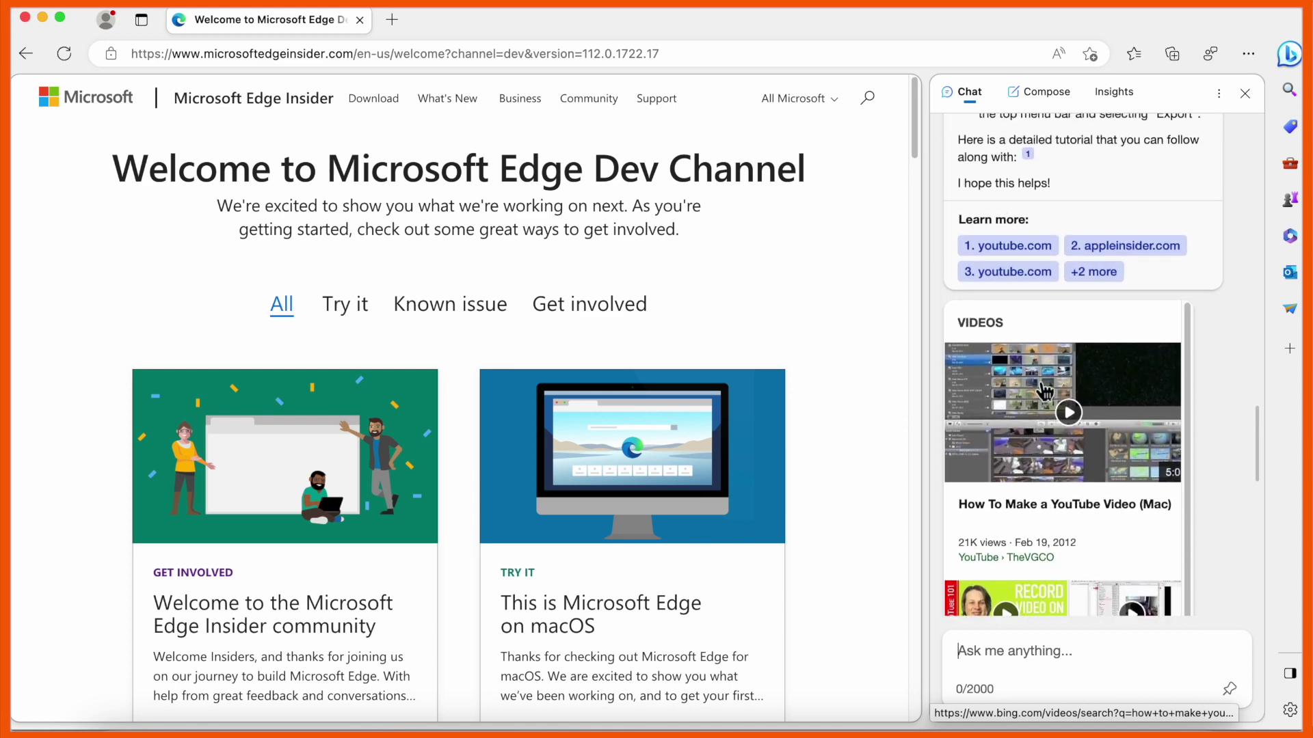
{"action": "scroll", "coordinate": [1044, 391], "scroll_direction": "up", "scroll_amount": 2}
{"action": "scroll", "coordinate": [1045, 390], "scroll_direction": "down", "scroll_amount": 3}
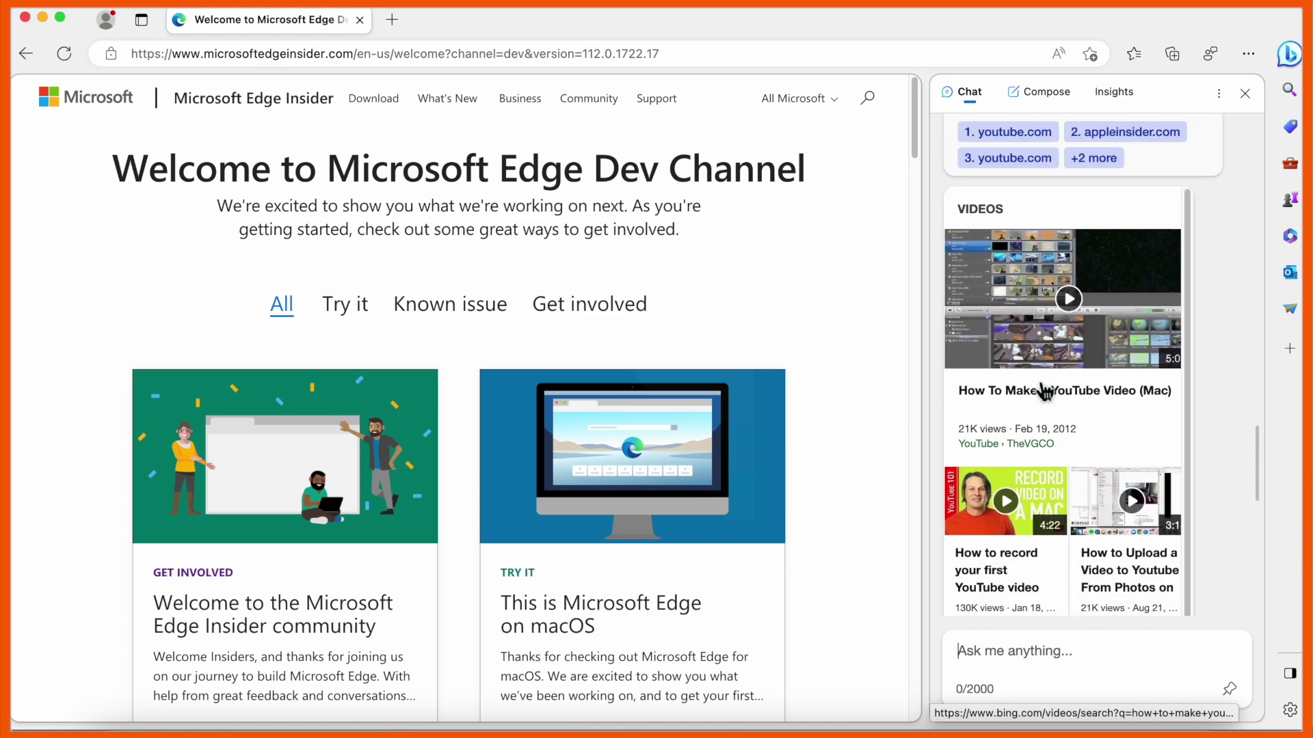
{"action": "scroll", "coordinate": [1045, 391], "scroll_direction": "up", "scroll_amount": 10}
Decline the offer to translate the Danish page
{"action": "left_click", "coordinate": [100, 100]}
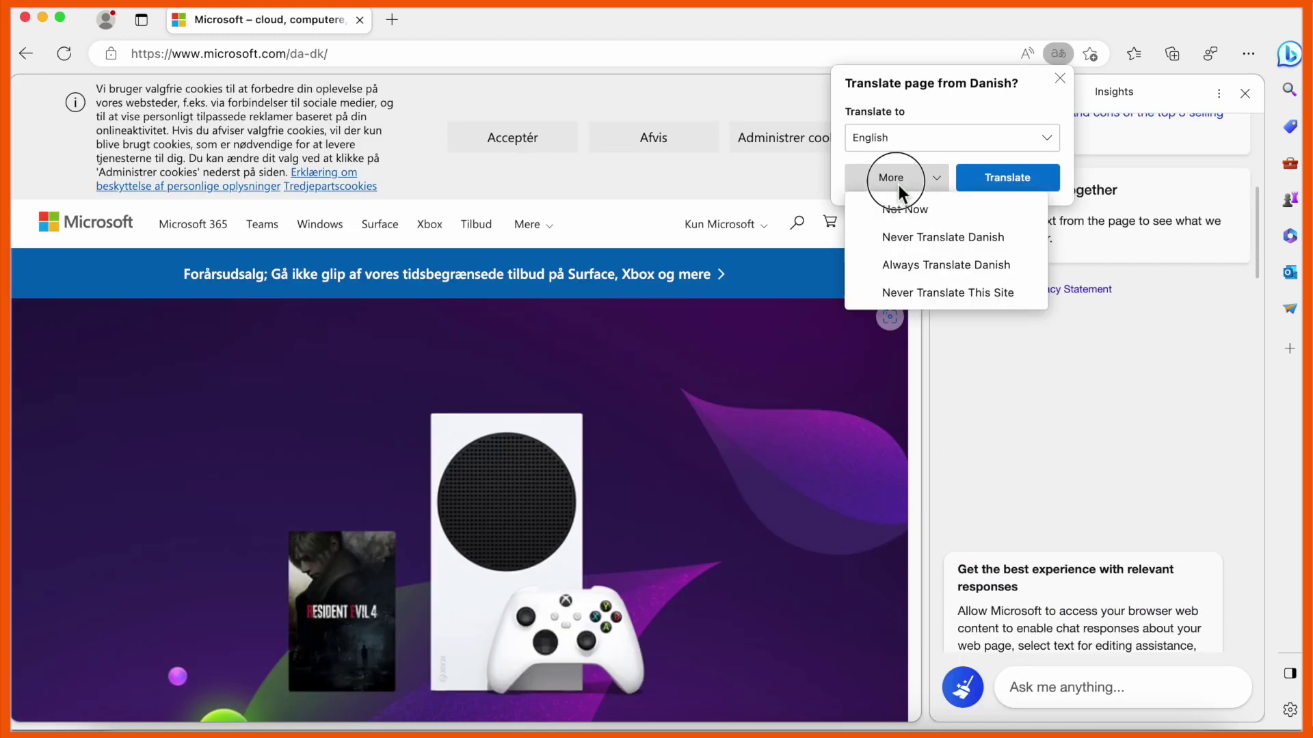
{"action": "left_click", "coordinate": [396, 57]}
{"action": "left_click", "coordinate": [397, 57]}
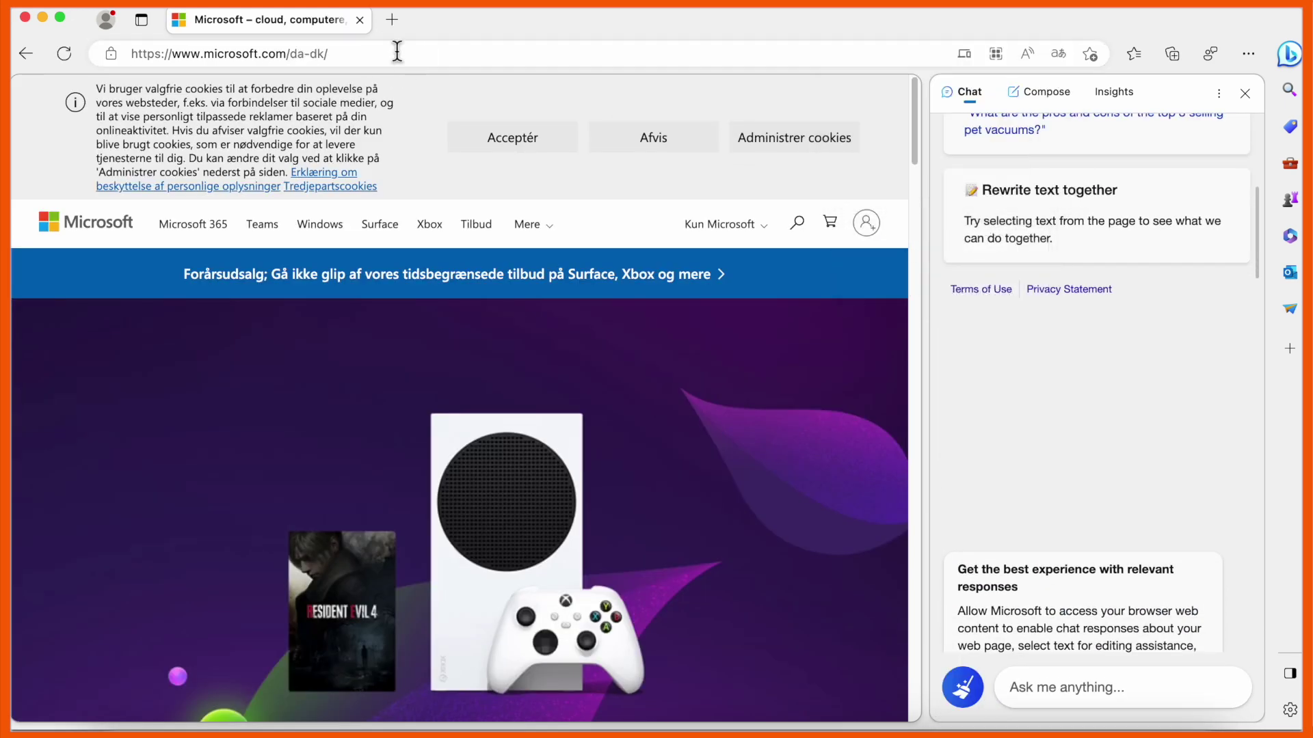
Go to Google, search for 'bing', and open the Bing homepage
{"action": "left_click", "coordinate": [396, 54]}
{"action": "left_click", "coordinate": [396, 53]}
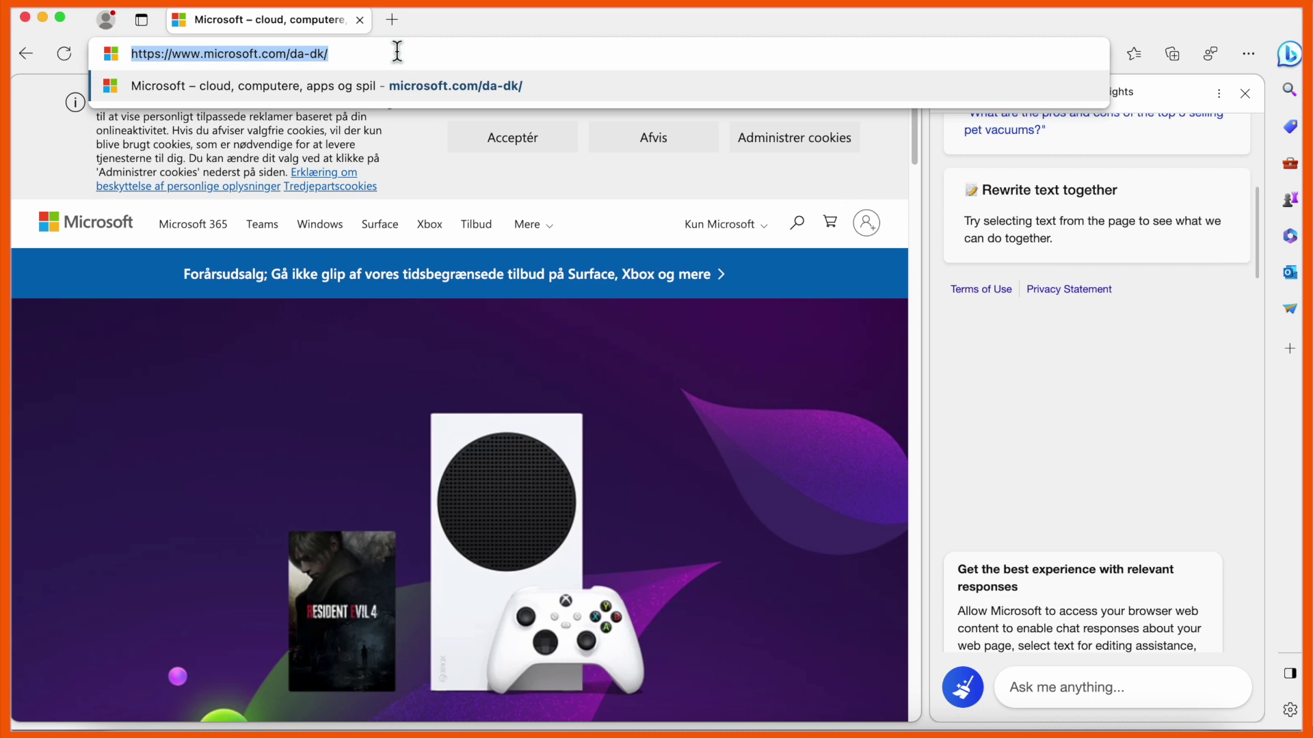
{"action": "type", "text": "goo"}
{"action": "key", "text": "Return"}
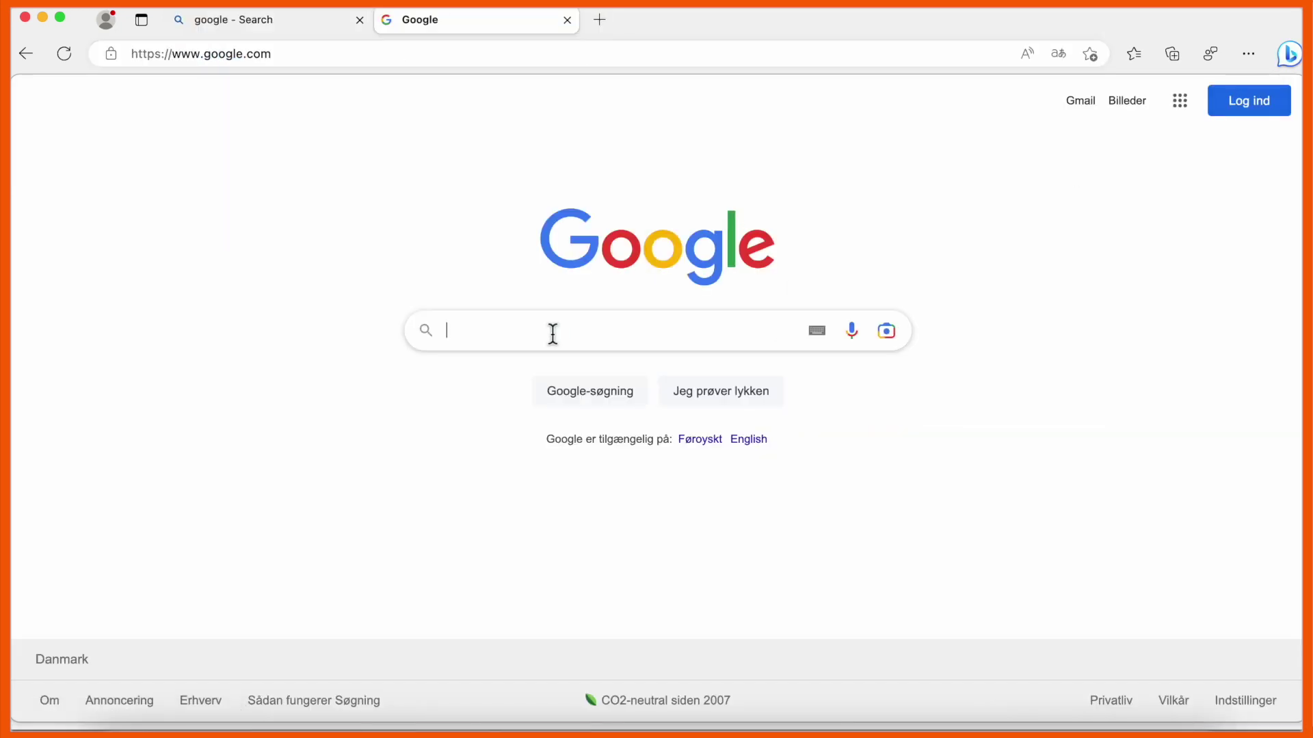
{"action": "type", "text": "bing"}
{"action": "key", "text": "Return"}
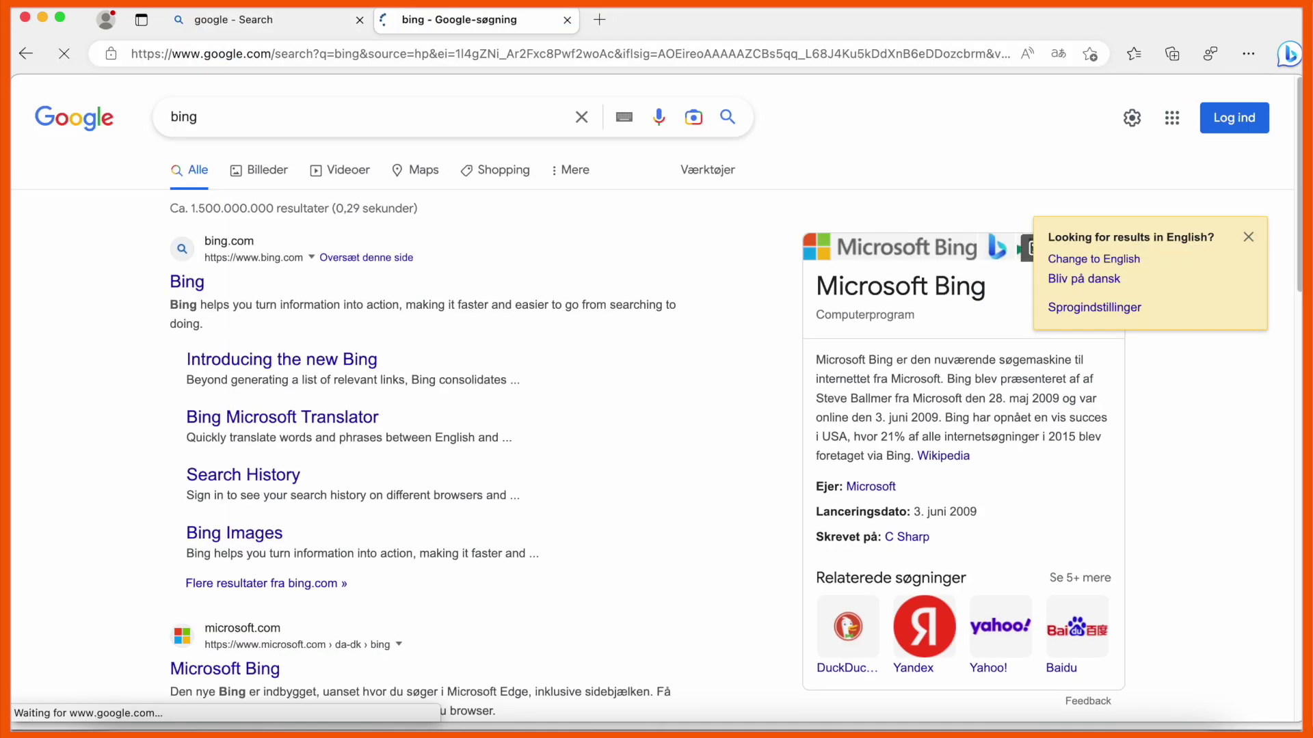
{"action": "left_click", "coordinate": [182, 301]}
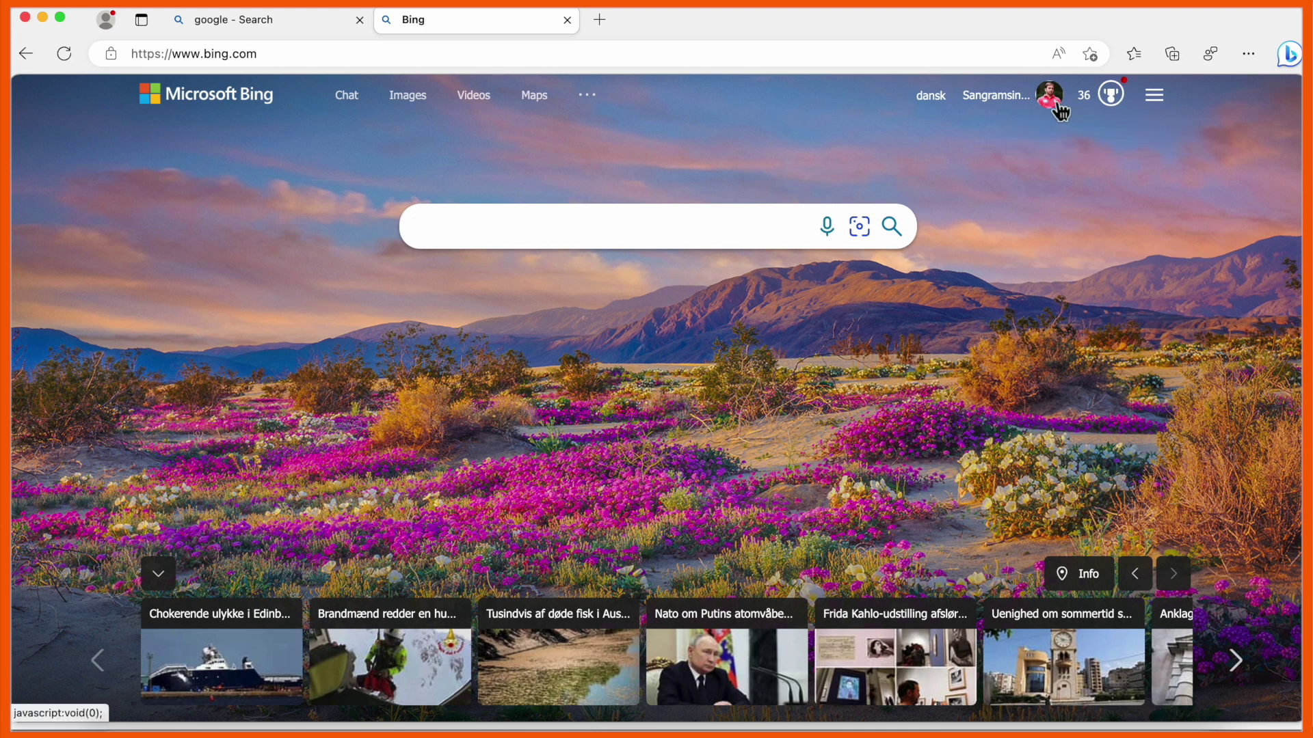
In bing.com Chat, ask 'how to make youtube videon on mac' and get the QuickTime/iMovie answer
{"action": "left_click", "coordinate": [350, 101]}
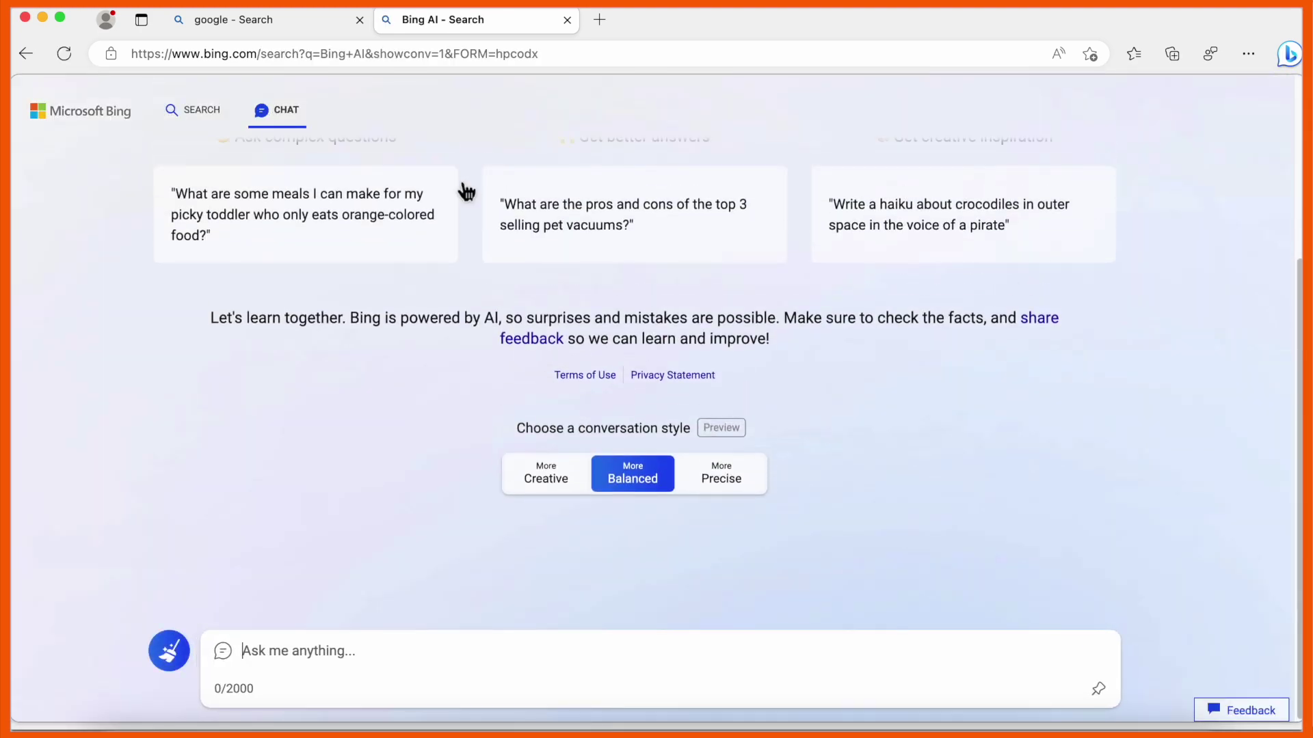
{"action": "left_click", "coordinate": [402, 657]}
{"action": "type", "text": "ho"}
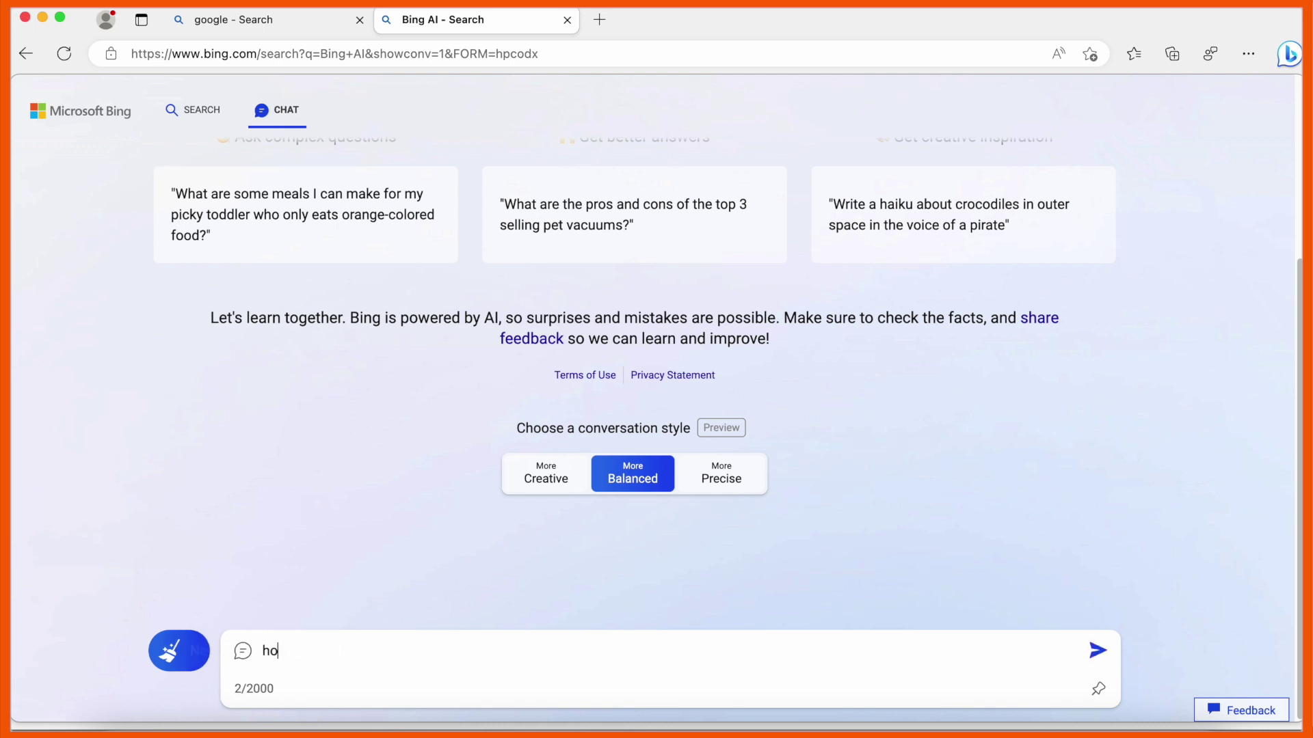
{"action": "type", "text": "w to make yo"}
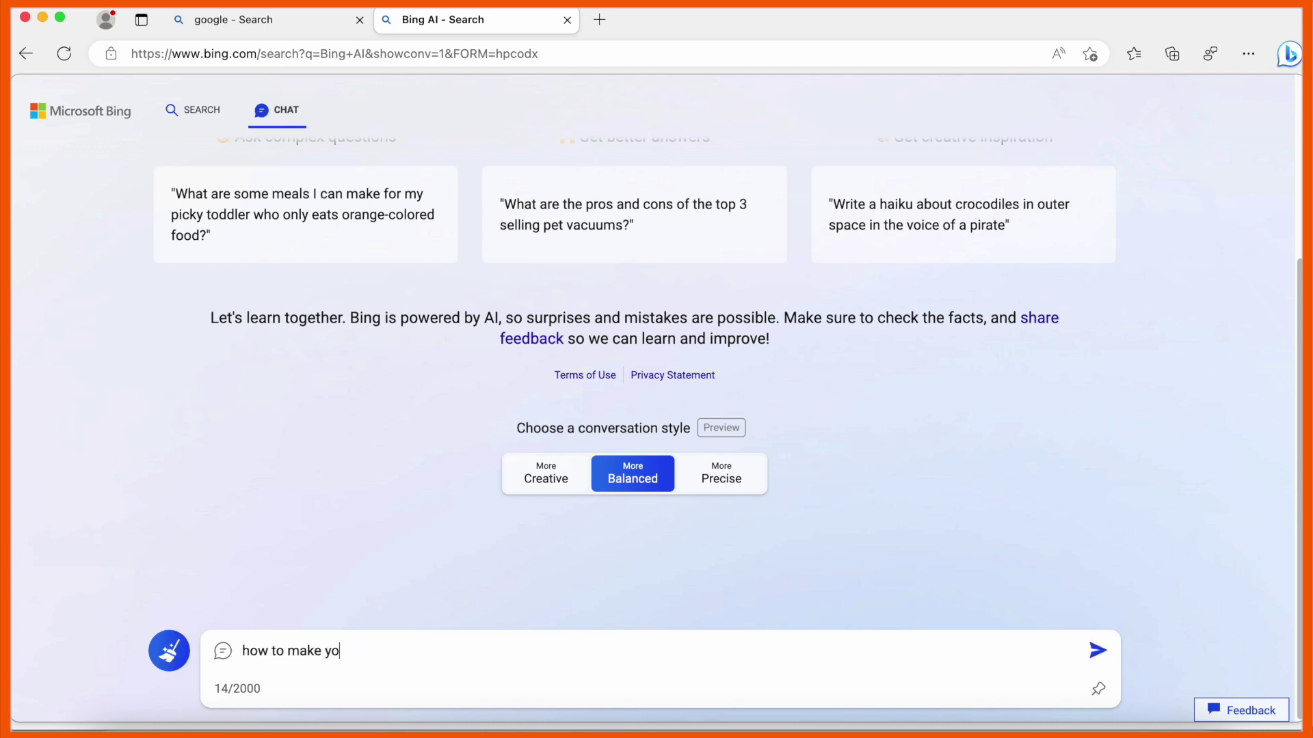
{"action": "type", "text": "utube videon on ma"}
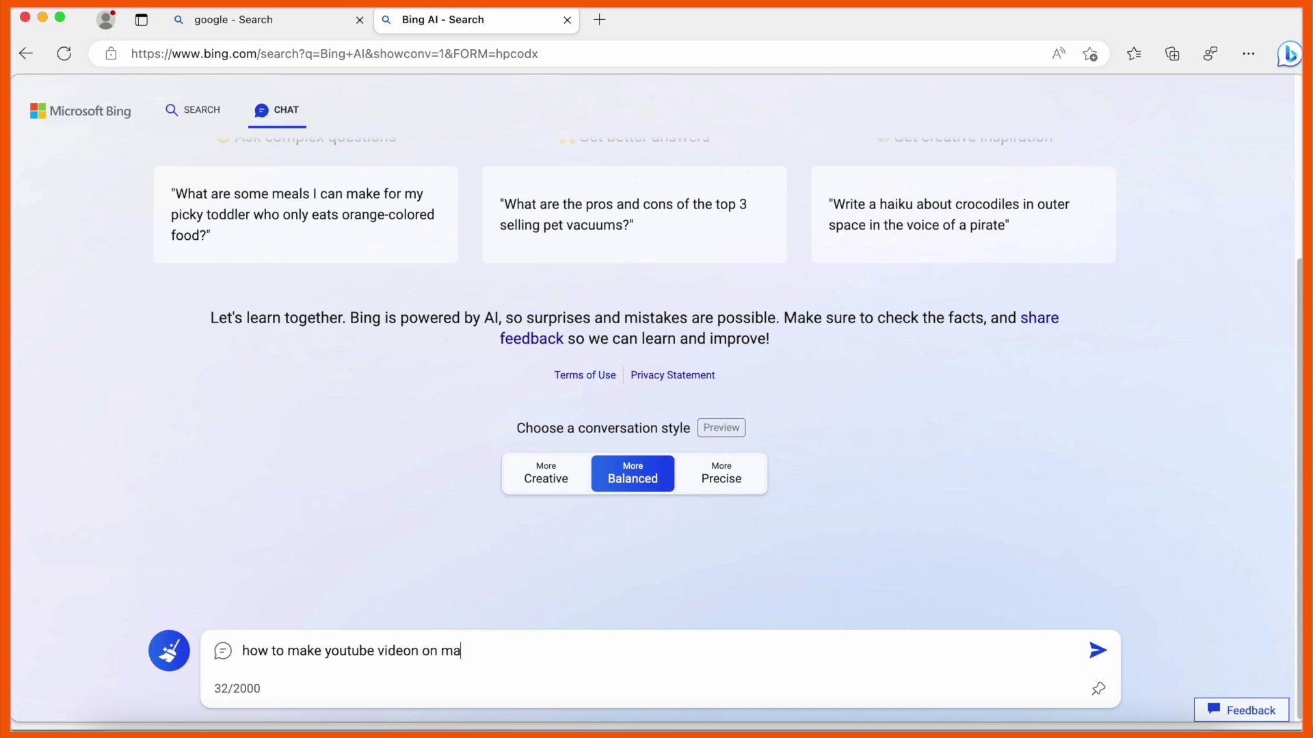
{"action": "type", "text": "c"}
{"action": "key", "text": "Return"}
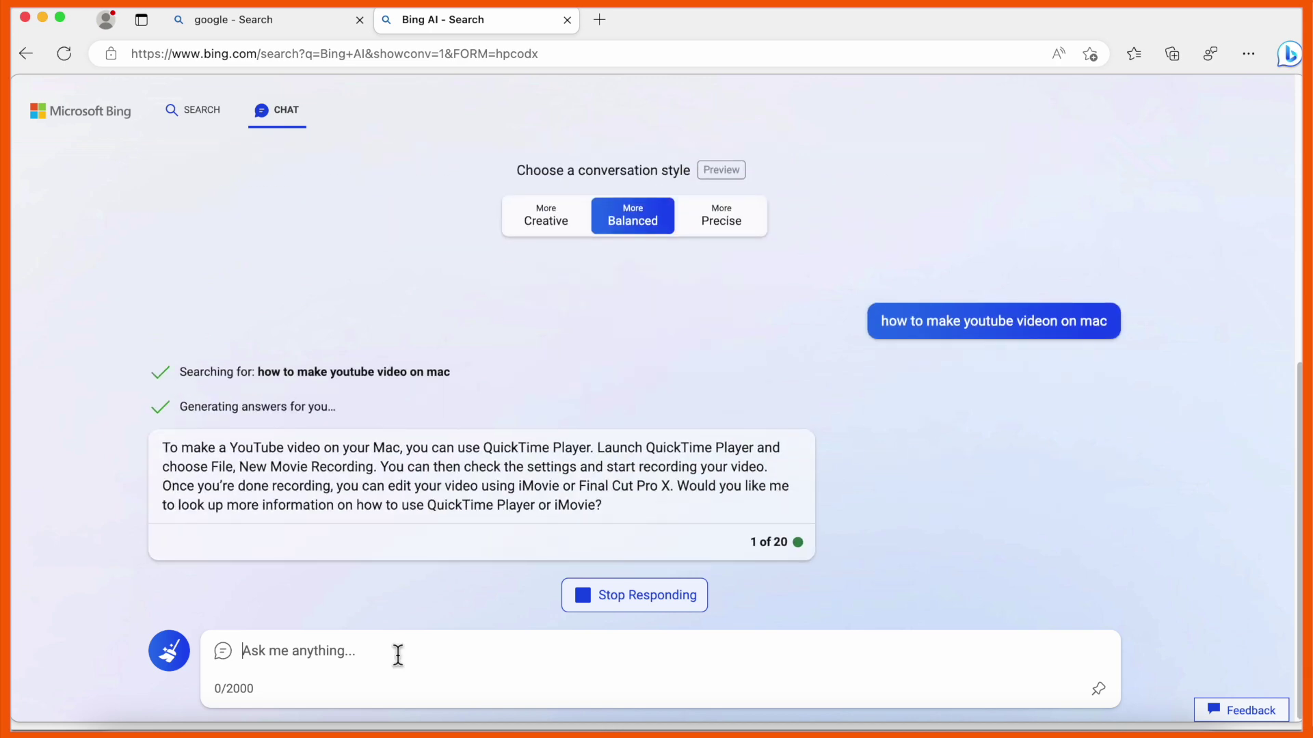
{"action": "left_click", "coordinate": [1293, 58]}
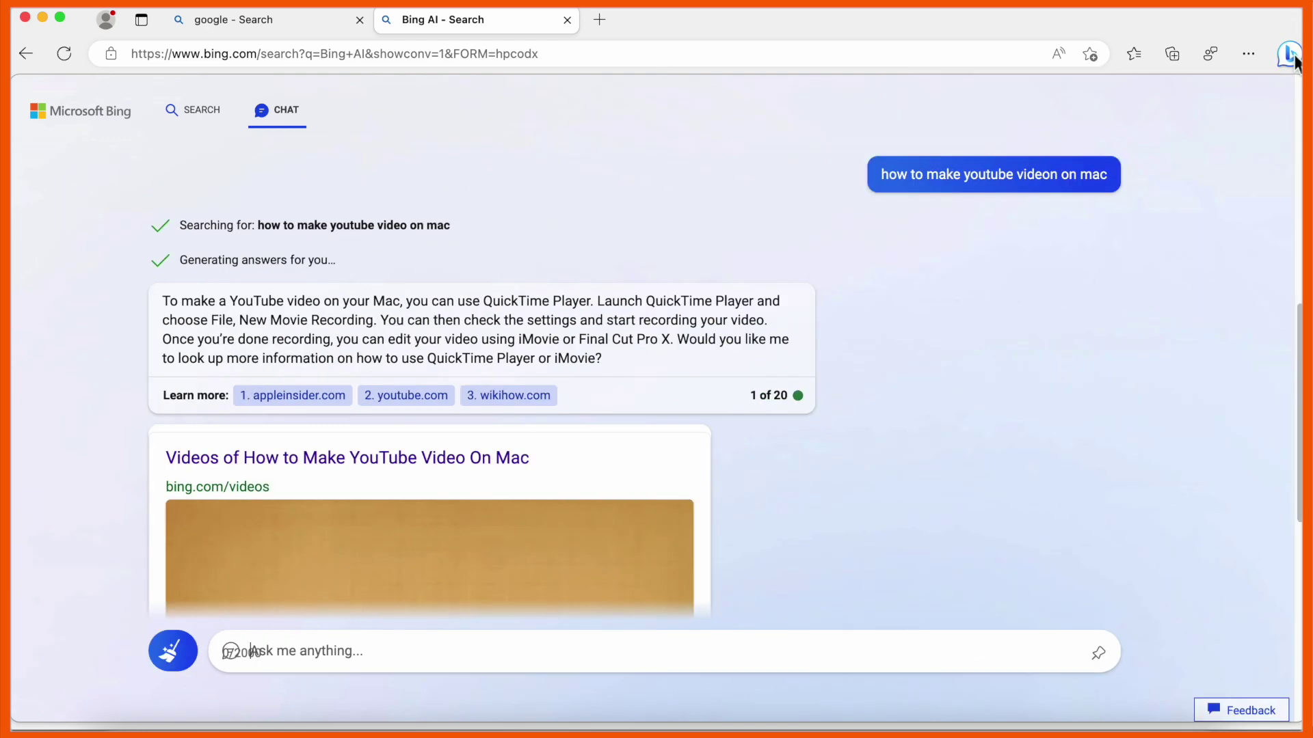
{"action": "left_click", "coordinate": [1291, 54]}
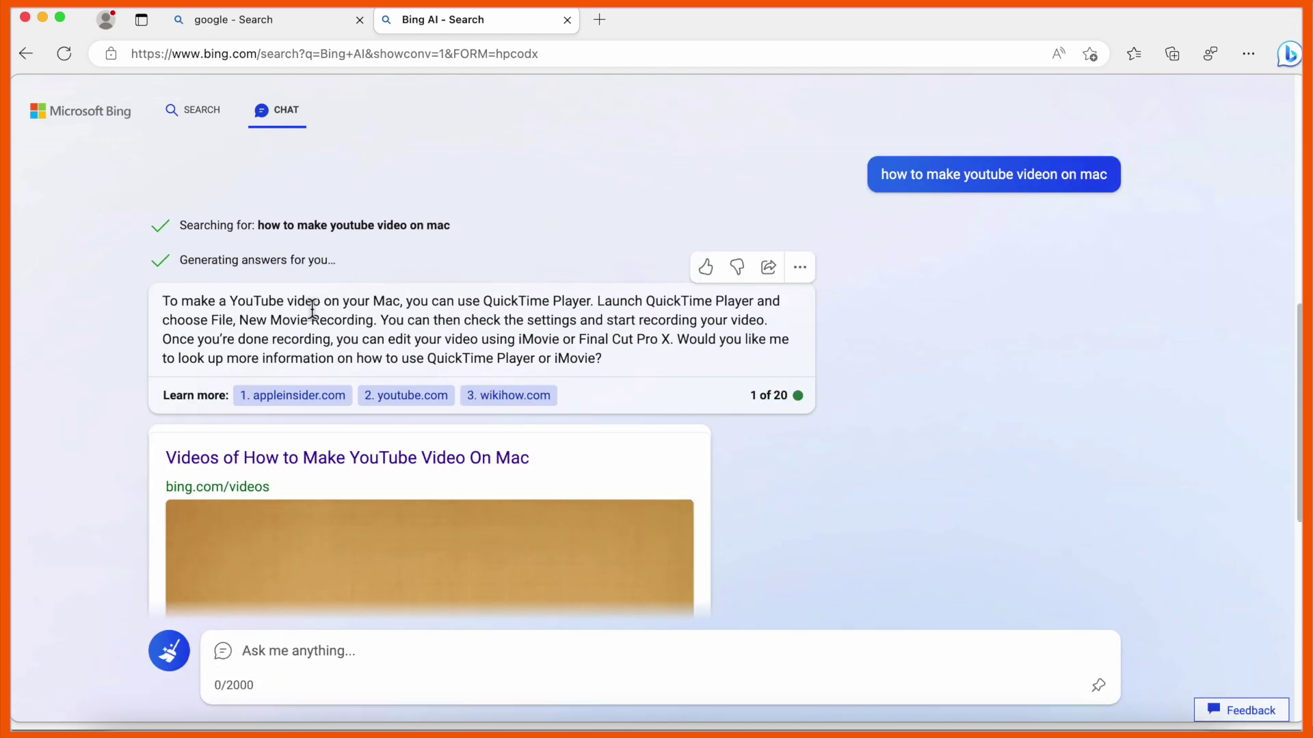
{"action": "scroll", "coordinate": [312, 309], "scroll_direction": "down", "scroll_amount": 7}
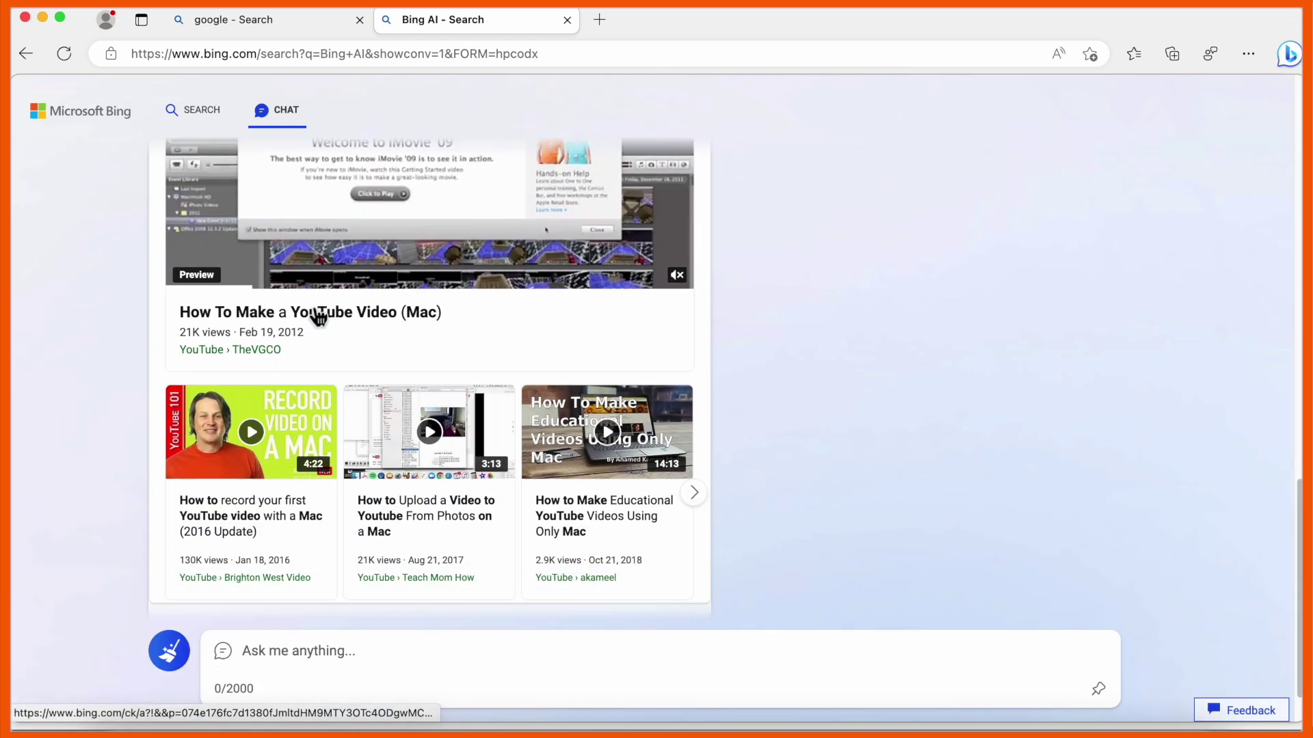
{"action": "scroll", "coordinate": [318, 318], "scroll_direction": "up", "scroll_amount": 15}
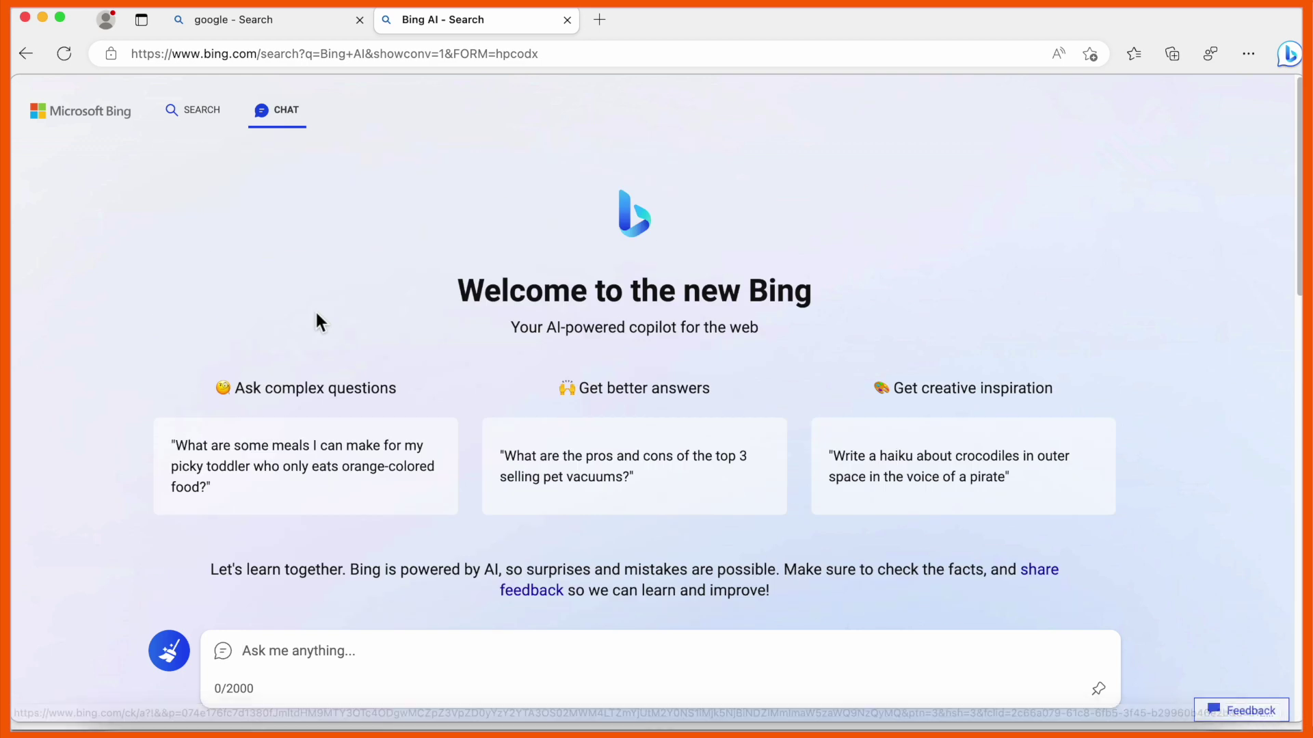
{"action": "scroll", "coordinate": [316, 313], "scroll_direction": "down", "scroll_amount": 10}
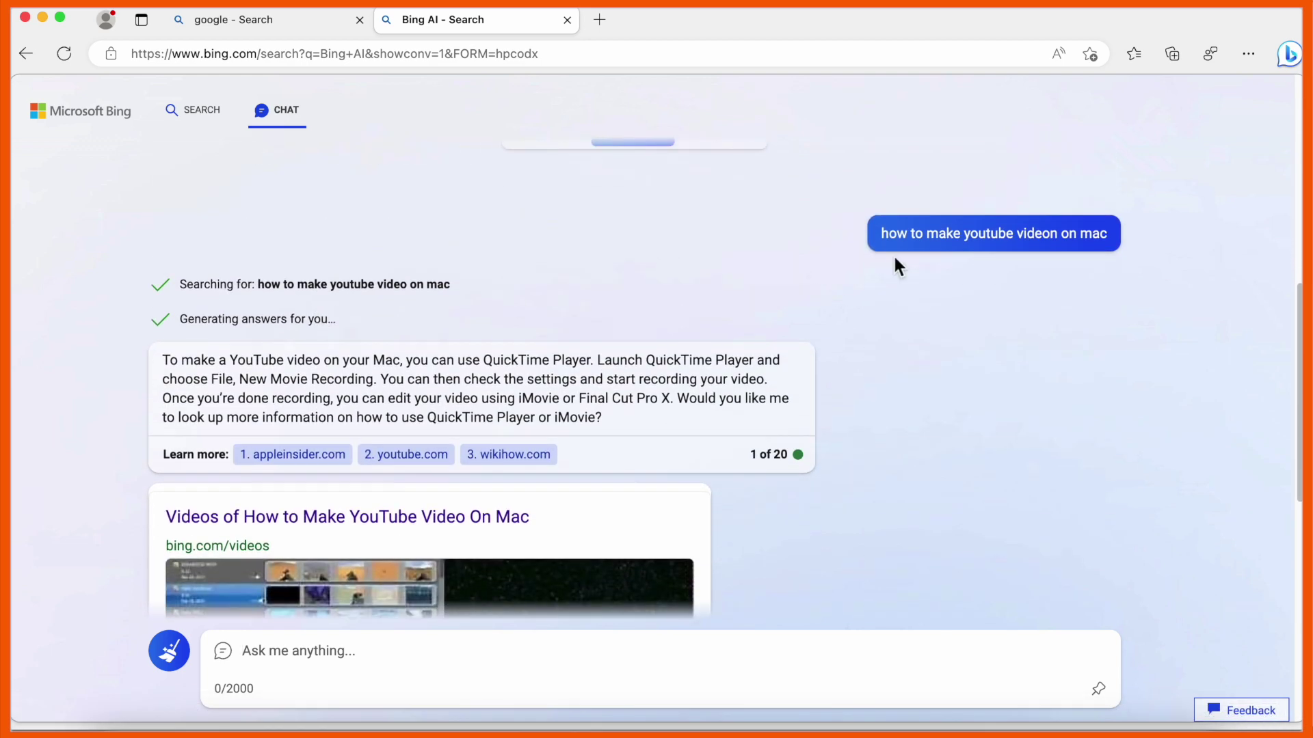
{"action": "left_click", "coordinate": [1290, 54]}
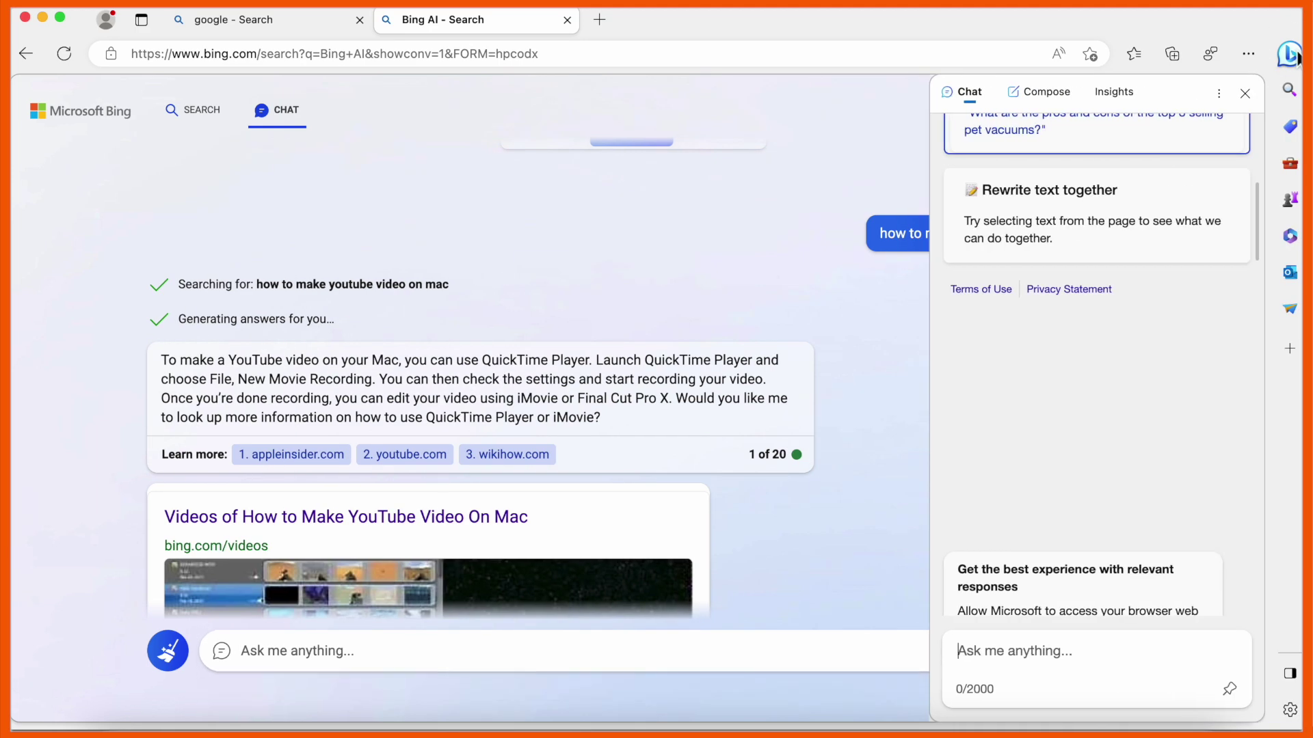